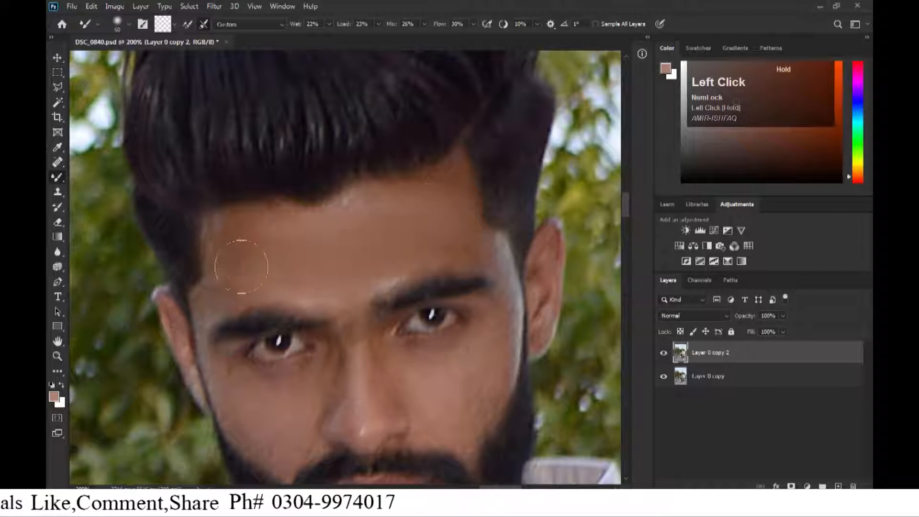
Smooth the forehead skin and the area between the eyebrows with the Mixer Brush on the top copy layer.
key(bracketleft)
key(bracketleft)
drag(435, 206, 446, 192)
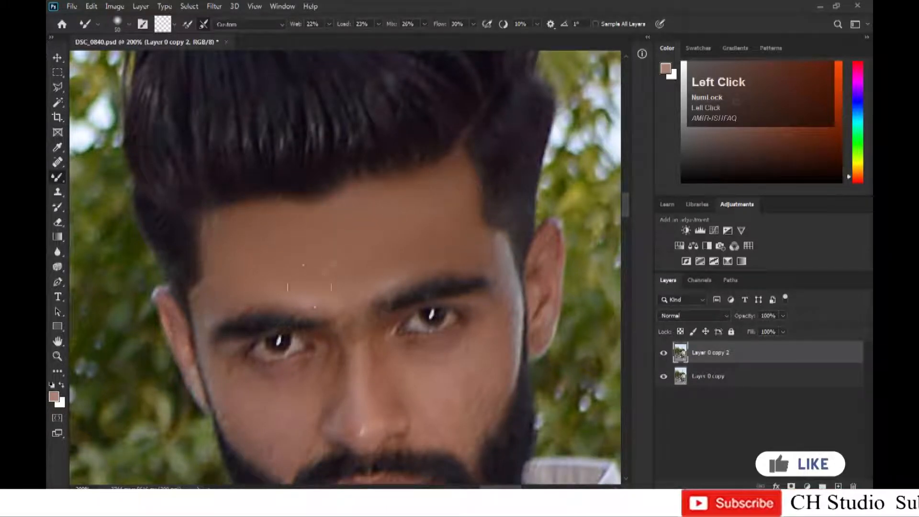
key(bracketleft)
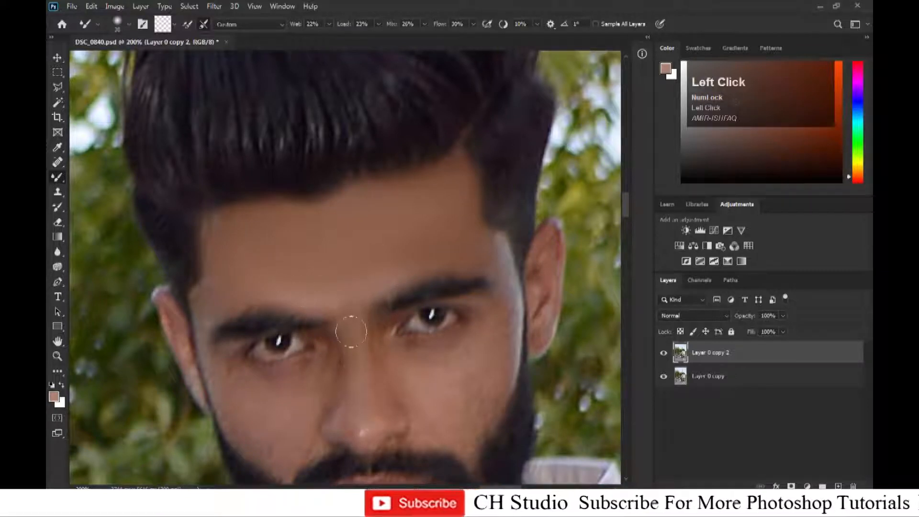
key(bracketleft)
drag(381, 394, 314, 290)
Blend the skin across the brow and upper forehead, switching between larger and smaller brush sizes.
key(bracketright)
mouse_move(411, 299)
mouse_down()
mouse_move(421, 291)
mouse_move(354, 293)
mouse_move(402, 273)
mouse_up()
key(bracketleft)
key(bracketleft)
key(bracketleft)
mouse_move(434, 149)
mouse_down()
mouse_move(444, 194)
mouse_move(416, 236)
mouse_move(389, 248)
mouse_move(321, 234)
mouse_up()
mouse_move(168, 305)
mouse_down()
mouse_move(306, 278)
mouse_move(341, 322)
mouse_move(297, 251)
mouse_move(316, 261)
mouse_move(399, 245)
mouse_move(408, 273)
mouse_up()
key(bracketright)
key(bracketright)
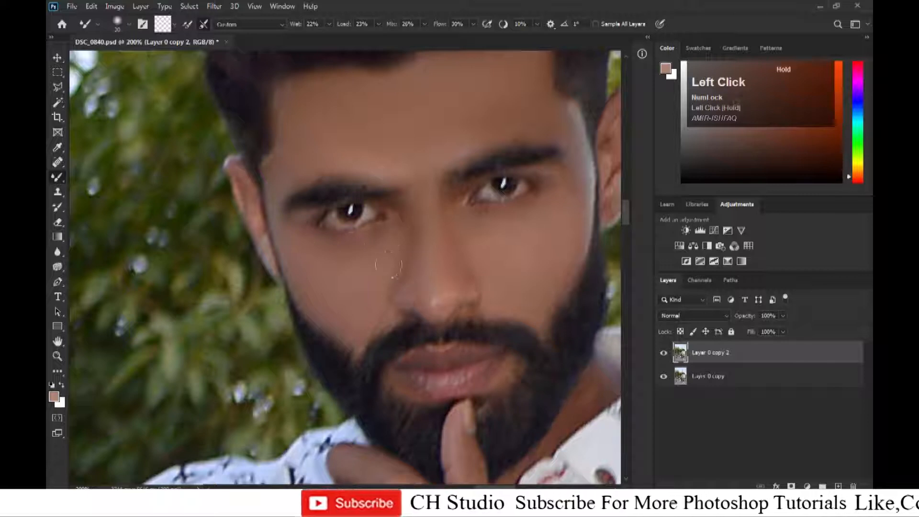
Smooth the skin under the eyes and on the cheeks with a smaller brush at higher zoom.
key(space)
click(484, 279)
key(space)
drag(484, 279, 439, 209)
key(ctrl+plus)
key([)
key([)
key([)
key([)
key([)
mouse_move(371, 339)
mouse_down()
mouse_move(349, 334)
mouse_move(373, 346)
mouse_up()
mouse_move(499, 314)
mouse_down()
mouse_move(518, 293)
mouse_move(523, 305)
mouse_move(489, 336)
mouse_up()
Smooth the skin on the hand resting under the chin with a larger brush.
key(ctrl+minus)
key(ctrl+minus)
key(ctrl+plus)
key(ctrl+plus)
key(space)
drag(461, 263, 467, 67)
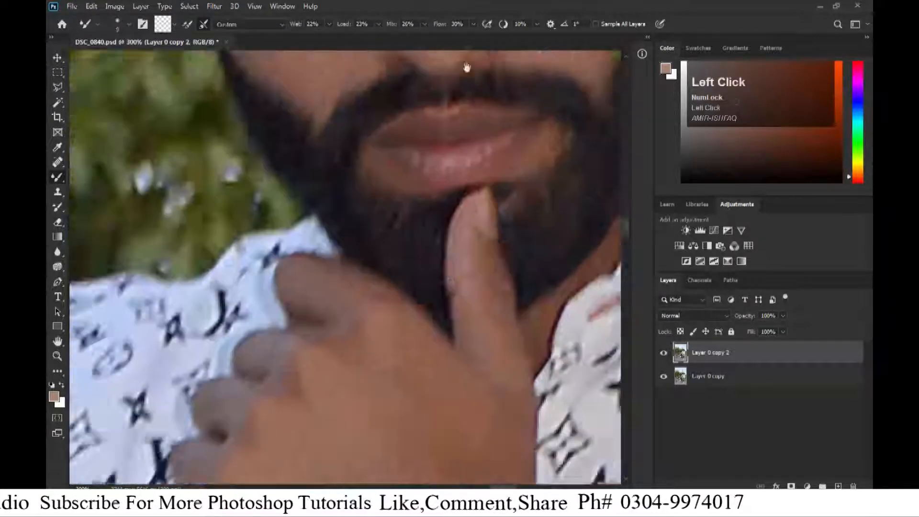
key(])
key(])
key(])
key(])
key(])
key(])
key(])
key(])
key(])
key(])
key(])
key(])
key(])
drag(427, 316, 395, 296)
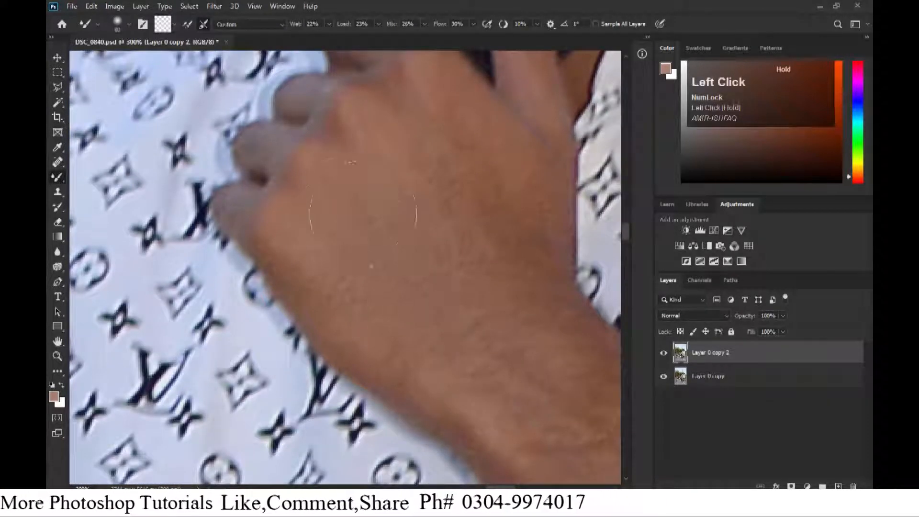
Blend the skin on the back of the hand and along the wrist above the sleeve.
key(space)
drag(487, 309, 449, 360)
key([)
key([)
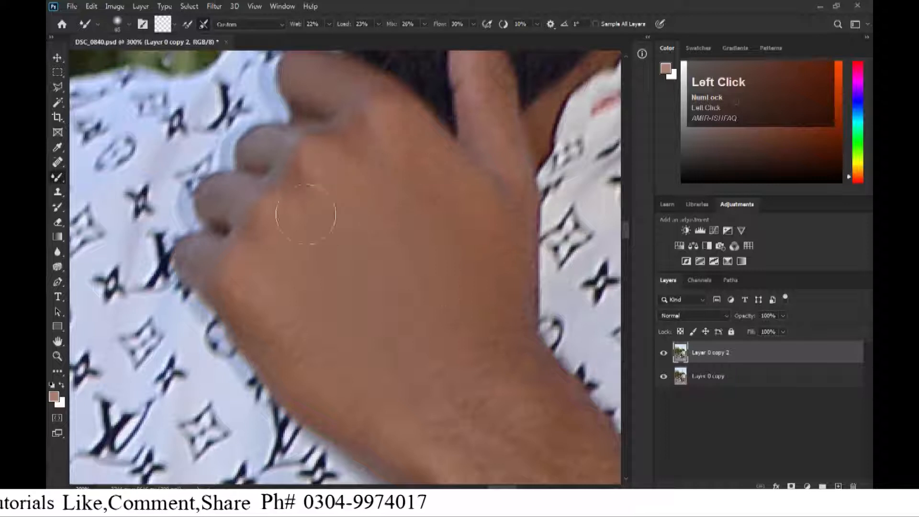
drag(298, 376, 335, 388)
key(space)
drag(340, 381, 226, 205)
drag(318, 283, 374, 290)
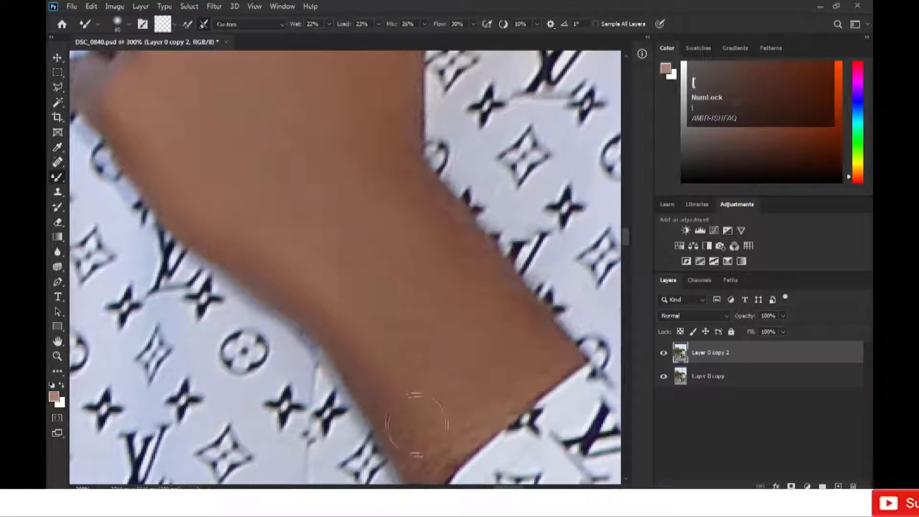
key([)
key(space)
drag(417, 424, 442, 311)
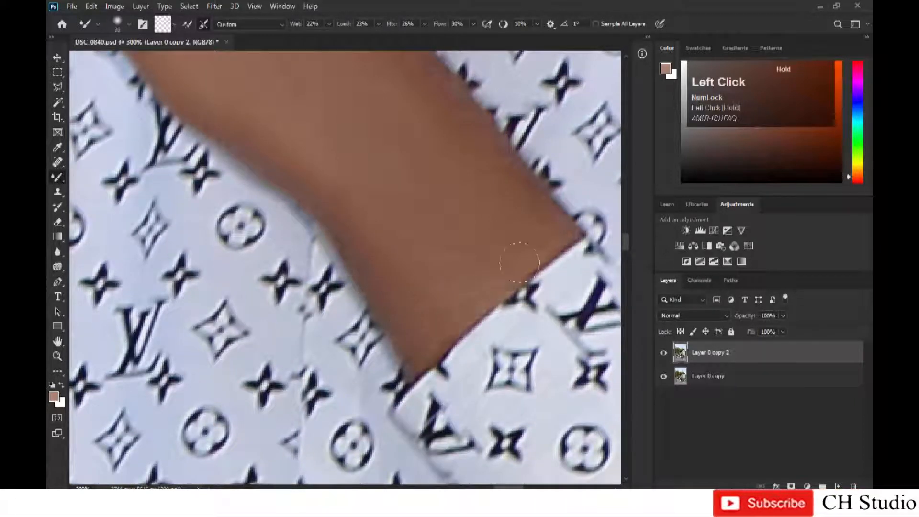
key(space)
drag(519, 263, 433, 349)
Smooth the finger touching the chin with a smaller brush.
key(])
key(space)
drag(310, 157, 365, 297)
key(])
key(])
key([)
key([)
key(space)
drag(309, 185, 332, 345)
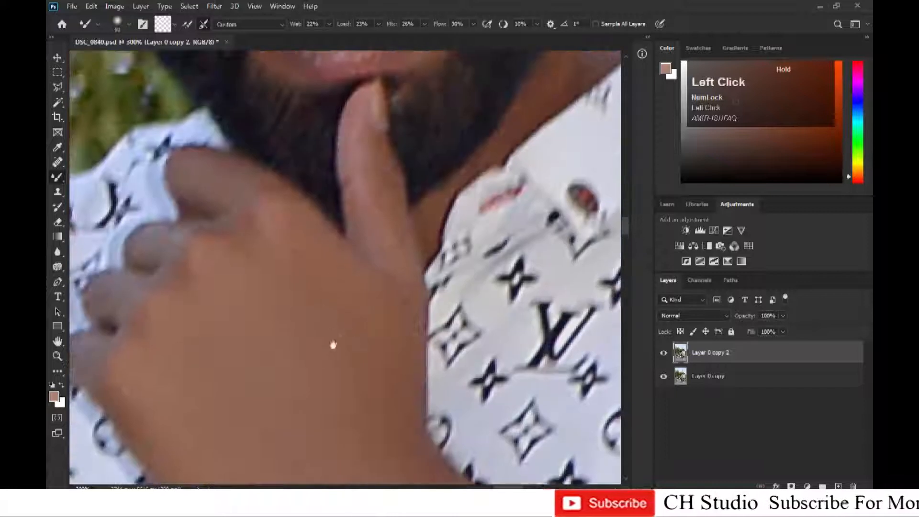
key(space)
mouse_move(288, 272)
mouse_down()
mouse_move(355, 275)
mouse_move(330, 387)
mouse_up()
key(space)
mouse_move(414, 107)
mouse_down()
mouse_move(299, 244)
mouse_move(311, 253)
mouse_move(242, 311)
mouse_up()
key(space)
key([)
Blend the skin of the neck and hand beside the shirt collar.
key([)
key([)
key([)
mouse_move(242, 353)
mouse_down()
mouse_move(278, 361)
mouse_move(309, 329)
mouse_move(331, 247)
mouse_move(232, 302)
mouse_up()
key(])
key(])
key(space)
key([)
key([)
mouse_move(372, 478)
mouse_down()
mouse_move(238, 277)
mouse_move(246, 289)
mouse_up()
key(space)
drag(128, 383, 224, 300)
key([)
key([)
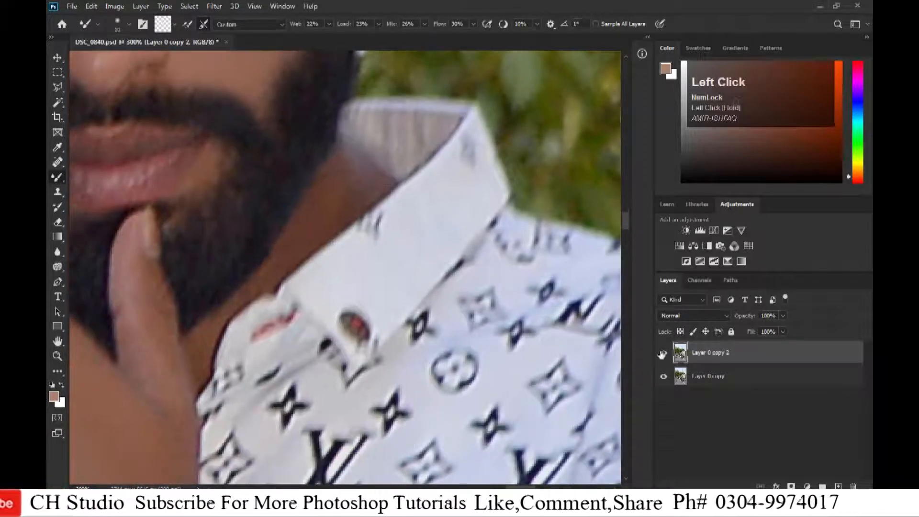
Smooth the skin on the hand gripping the motorcycle handlebar with a larger brush.
key(ctrl+minus)
key(ctrl+minus)
key(ctrl+minus)
key(space)
drag(144, 423, 527, 308)
key(ctrl+equal)
key(space)
key(ctrl+equal)
mouse_move(150, 449)
mouse_down()
mouse_move(270, 311)
mouse_move(353, 167)
mouse_up()
key(space)
key(])
key(])
key(])
key(])
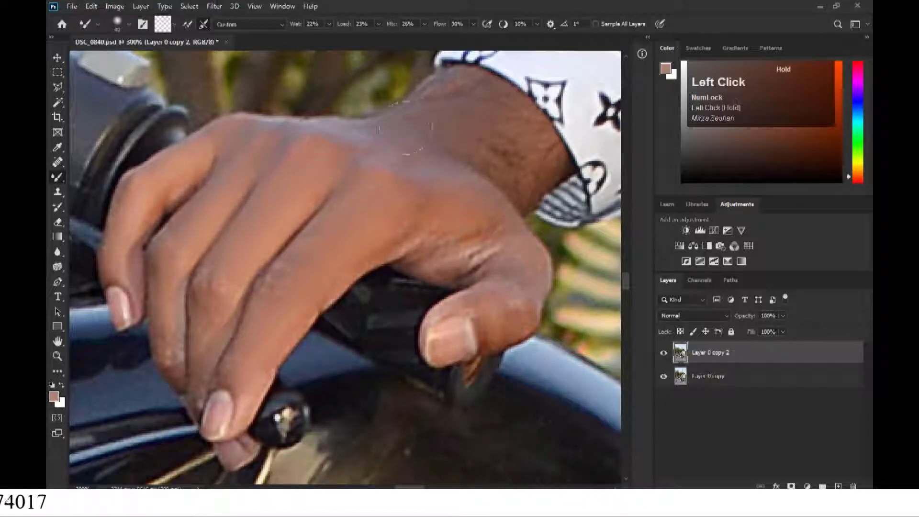
key(ctrl+minus)
key(ctrl+minus)
key(ctrl+minus)
key(ctrl+minus)
key(ctrl+minus)
key(ctrl+minus)
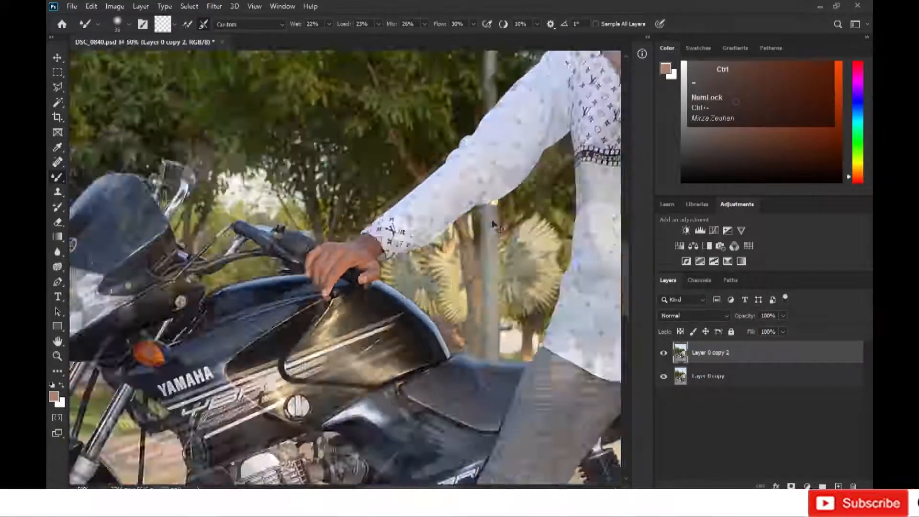
drag(493, 221, 414, 330)
Blend the forehead skin again above the eyebrows with a larger brush.
key(ctrl+plus)
key(ctrl+plus)
key(ctrl+plus)
drag(462, 293, 386, 335)
key(ctrl+plus)
key(ctrl+plus)
key(ctrl+plus)
mouse_move(459, 144)
mouse_down()
mouse_move(272, 195)
mouse_move(256, 154)
mouse_up()
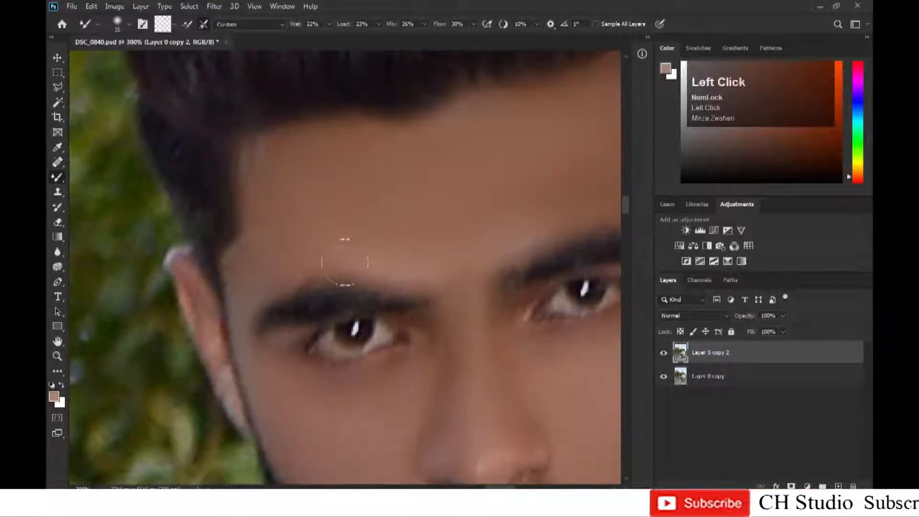
drag(467, 137, 260, 207)
key(])
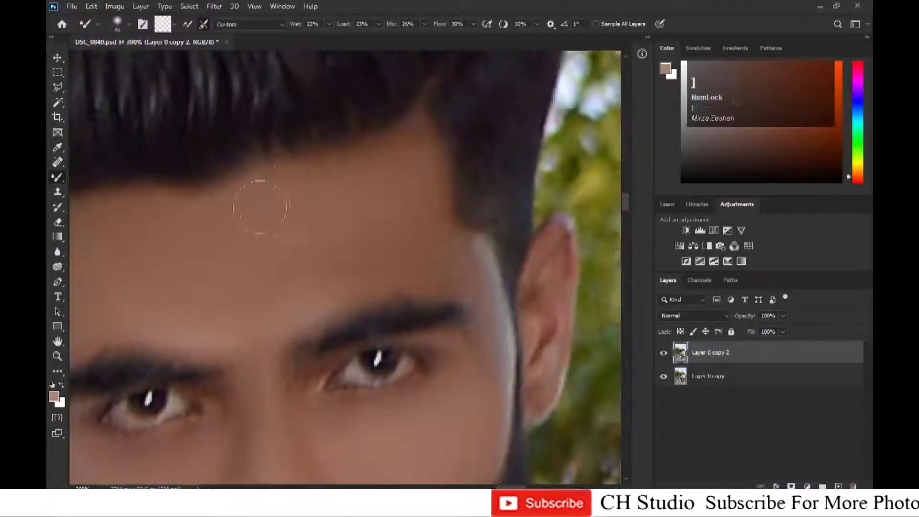
drag(320, 300, 389, 202)
Smooth the skin between the eyes and down the cheeks with a smaller brush.
key([)
key([)
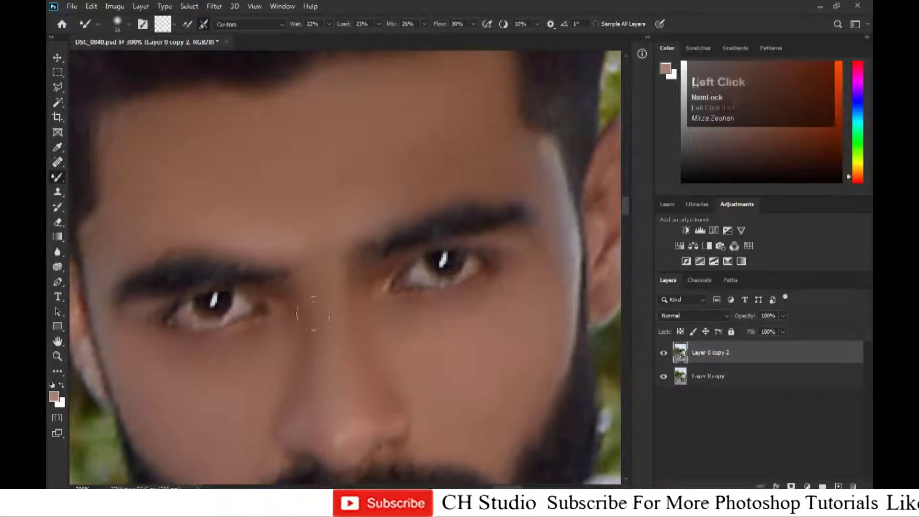
drag(256, 435, 279, 282)
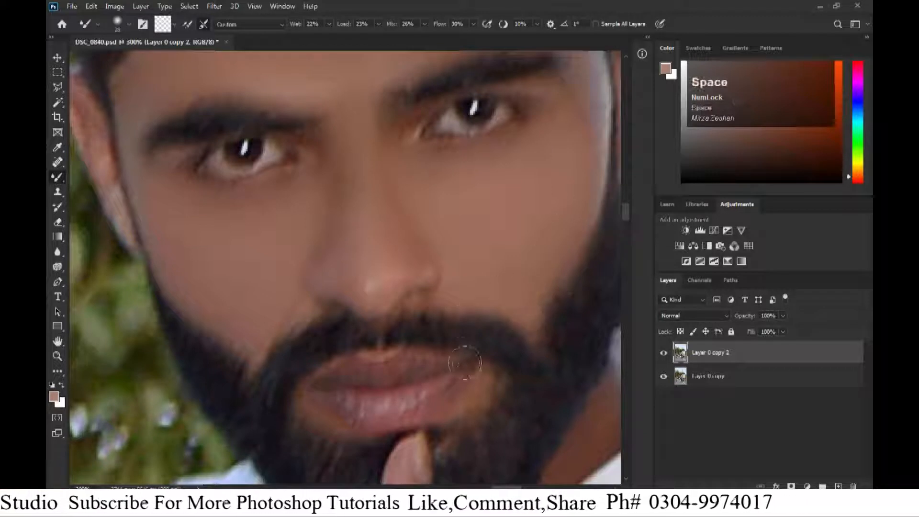
drag(461, 377, 355, 138)
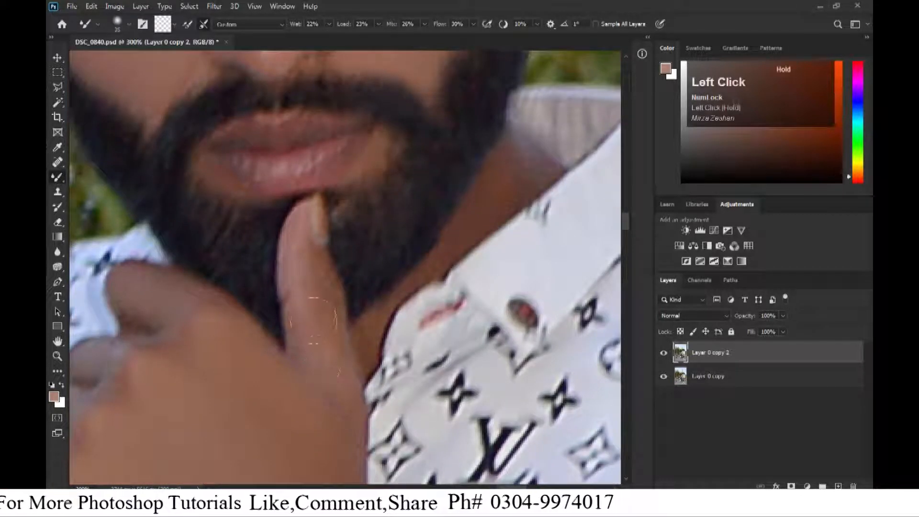
Smooth the hand under the chin again with a larger brush.
key(])
key(])
key(])
key(])
drag(326, 385, 335, 269)
drag(335, 320, 375, 181)
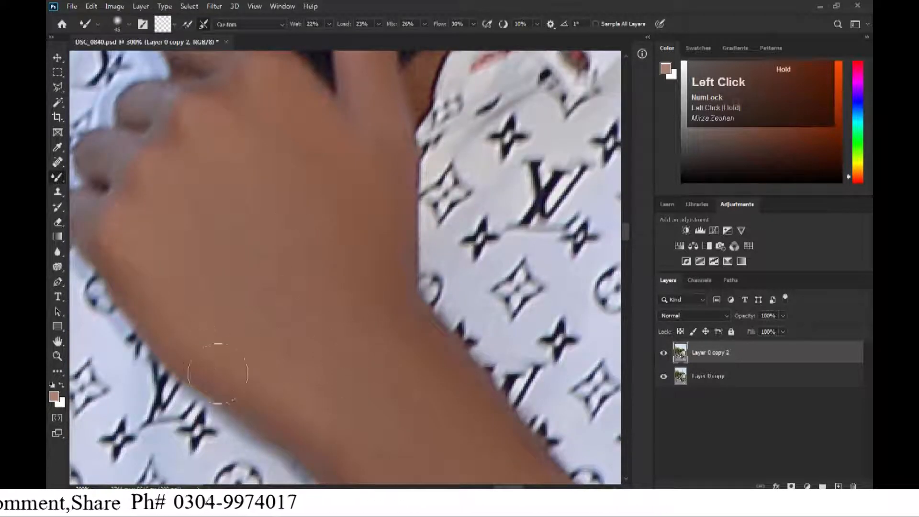
key(ctrl+minus)
drag(416, 395, 428, 303)
Merge the retouched layer down and duplicate the merged layer.
key(ctrl+minus)
key(ctrl+minus)
key(ctrl+minus)
key(ctrl+minus)
key(ctrl+minus)
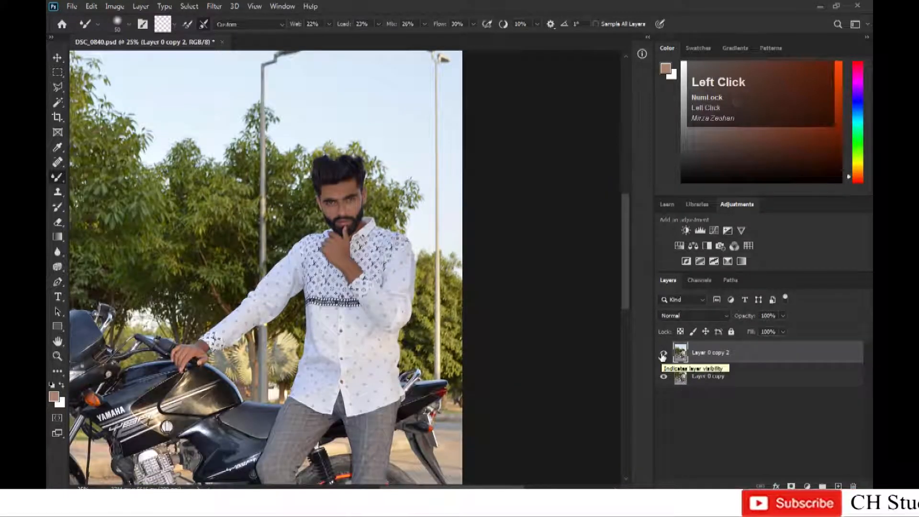
key(ctrl+minus)
key(ctrl+e)
drag(720, 355, 839, 486)
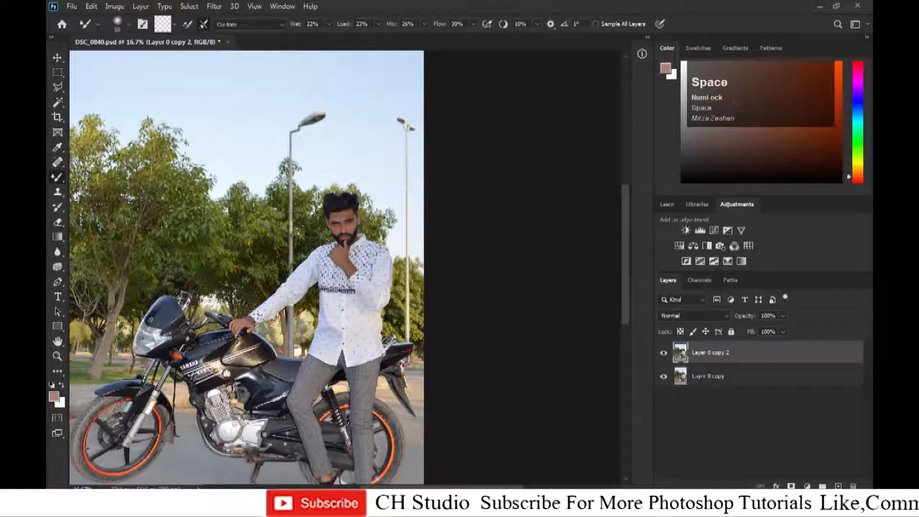
Open the Liquify filter on the duplicated layer.
key(ctrl+equal)
key(ctrl+equal)
key(ctrl+equal)
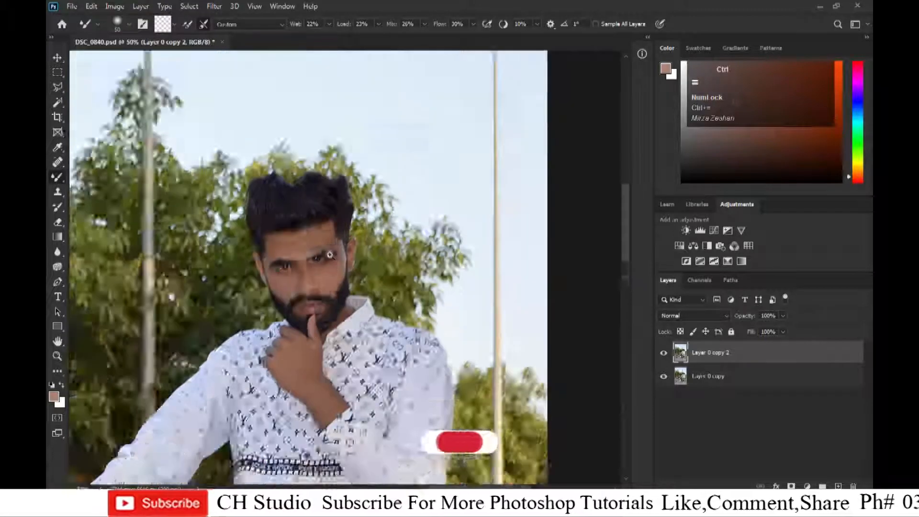
key(ctrl+equal)
click(214, 6)
click(238, 97)
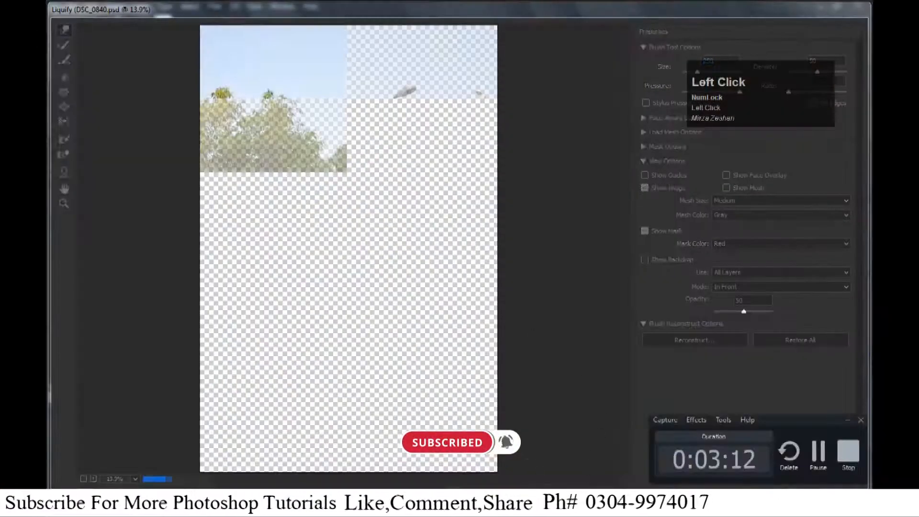
Push the top of the hair into shape with a smaller Forward Warp brush.
key(ctrl+equal)
key(ctrl+equal)
ctrl+click(435, 182)
key(ctrl+equal)
click(435, 191)
key(bracketleft)
key(bracketleft)
key(bracketleft)
key(bracketleft)
key(bracketleft)
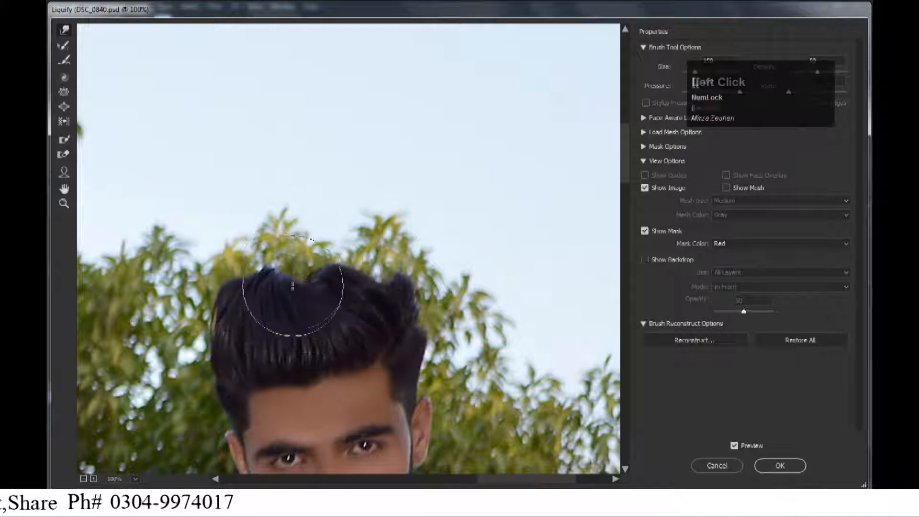
drag(215, 325, 206, 331)
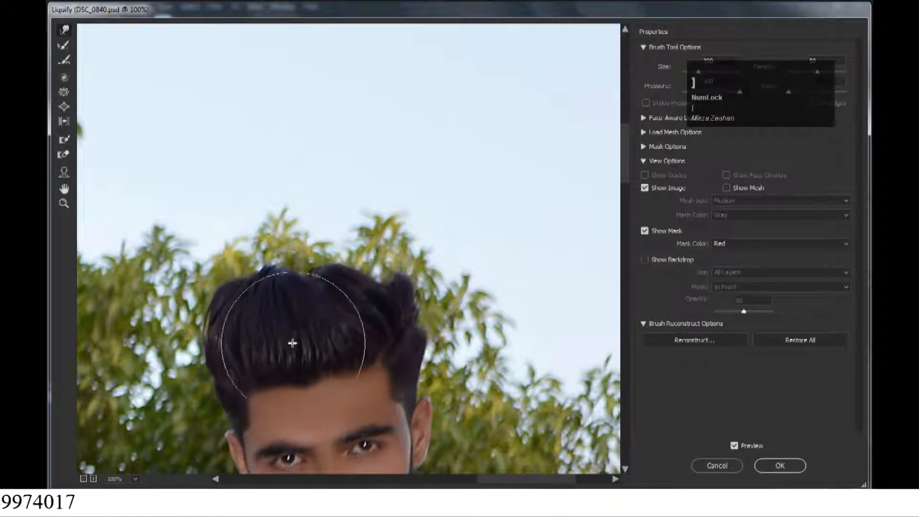
scroll(293, 343, down, 3)
drag(336, 275, 358, 279)
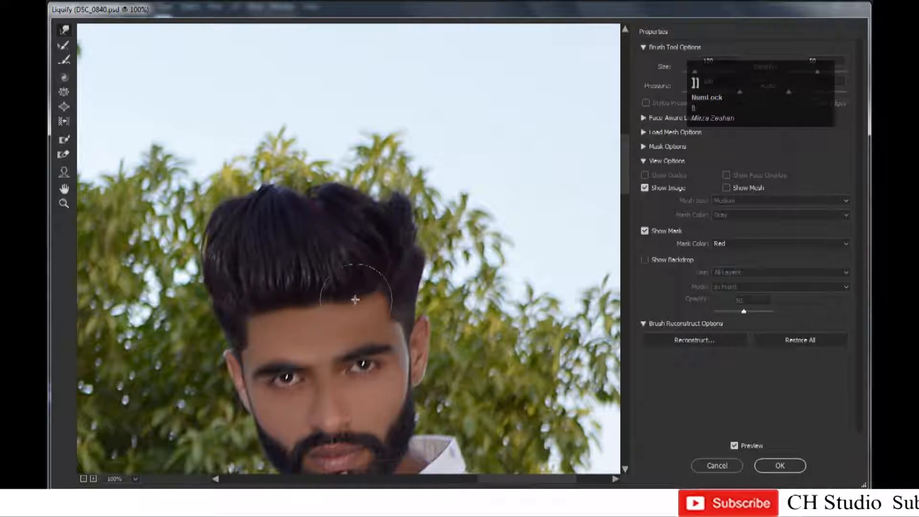
Reshape the hair's crown and right side with short Forward Warp strokes at a reduced brush size.
drag(312, 213, 313, 204)
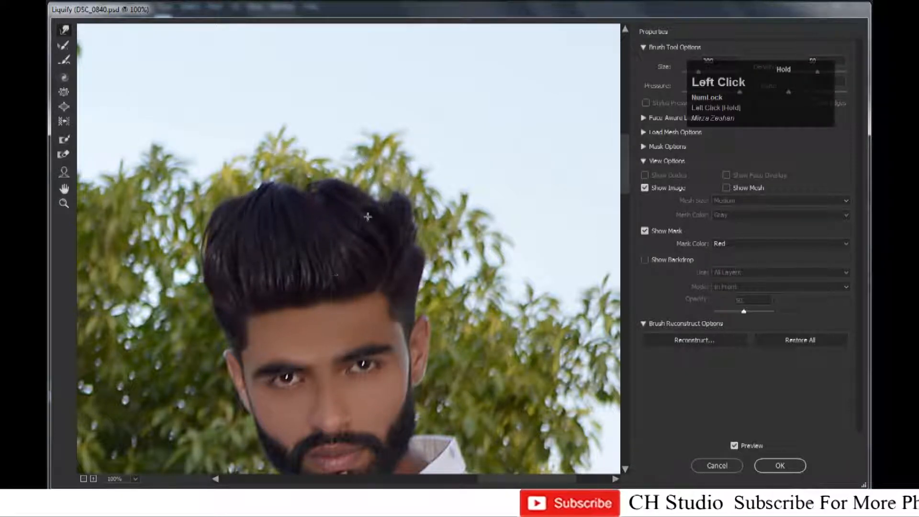
key([)
key([)
key([)
drag(377, 197, 376, 189)
mouse_move(417, 165)
mouse_down()
mouse_move(397, 190)
mouse_move(419, 208)
mouse_move(413, 232)
mouse_up()
key([)
key([)
key([)
Enlarge the warp brush and even out the hair's top outline with more strokes.
key(])
key(])
key(])
key(])
key(])
key(])
mouse_move(357, 188)
mouse_down()
mouse_move(356, 179)
mouse_move(328, 182)
mouse_up()
key(])
key(])
drag(248, 198, 248, 193)
Pucker a few points along the hair's top edge with a small brush.
click(64, 95)
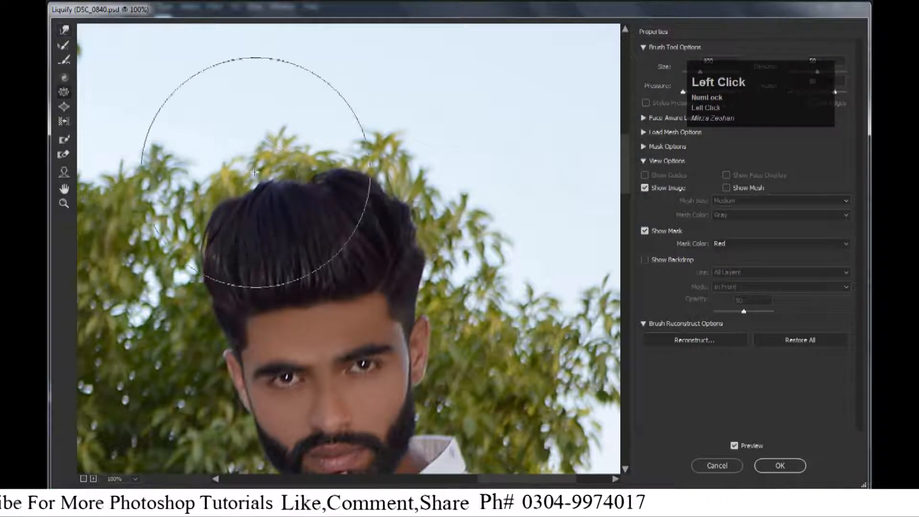
key([)
key([)
click(254, 191)
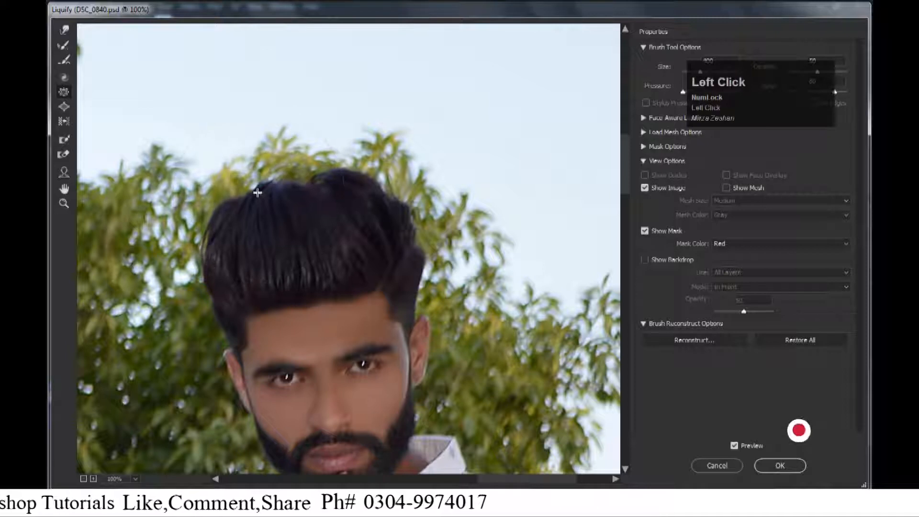
key([)
key([)
click(325, 180)
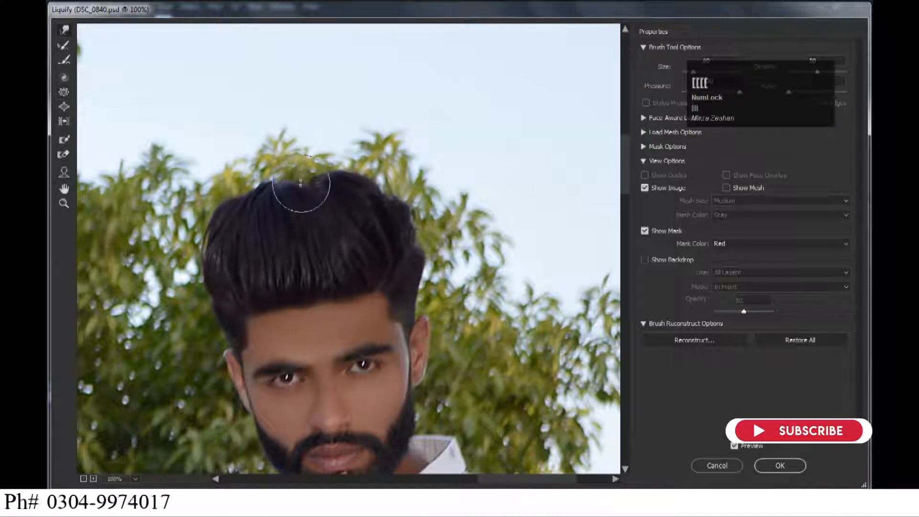
key(bracketright)
mouse_move(233, 197)
mouse_down()
mouse_move(226, 195)
mouse_move(271, 185)
mouse_up()
Warp the top and left side of the hair outward with a larger brush.
key(ctrl+minus)
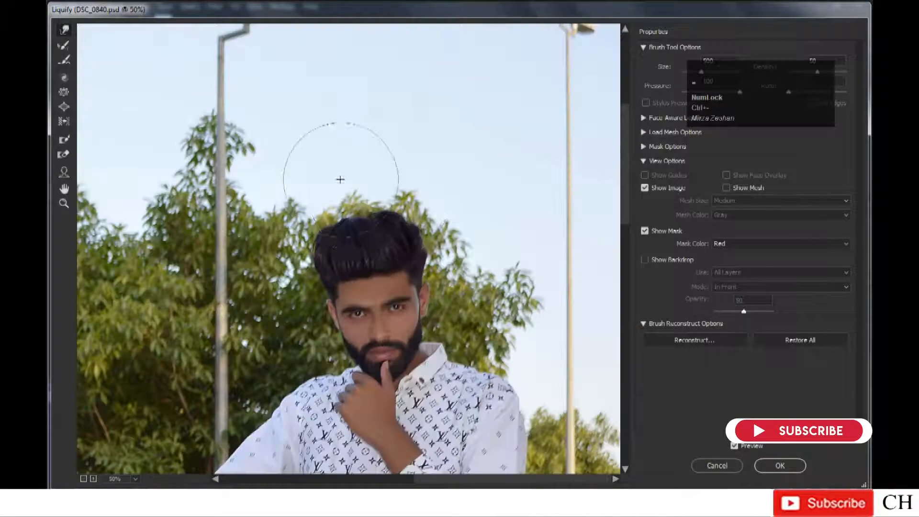
key(bracketright)
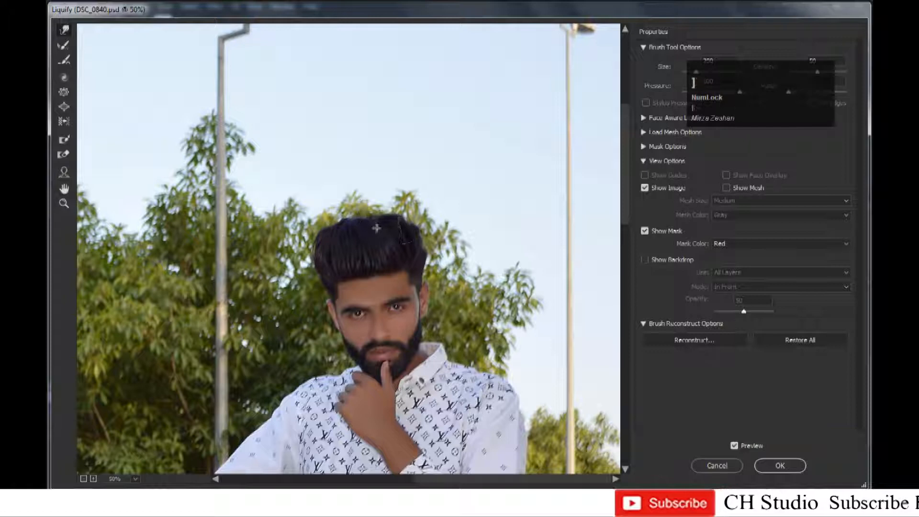
mouse_move(365, 230)
mouse_down()
mouse_move(443, 232)
mouse_move(428, 255)
mouse_up()
key(bracketleft)
key(bracketleft)
key(bracketleft)
key(bracketleft)
key(bracketleft)
key(bracketleft)
key(bracketleft)
key(bracketright)
drag(307, 269, 313, 265)
Lift the hair's top outline at the centre and right with a bigger brush, and apply the Liquify changes.
key(bracketright)
key(bracketright)
key(bracketright)
key(bracketright)
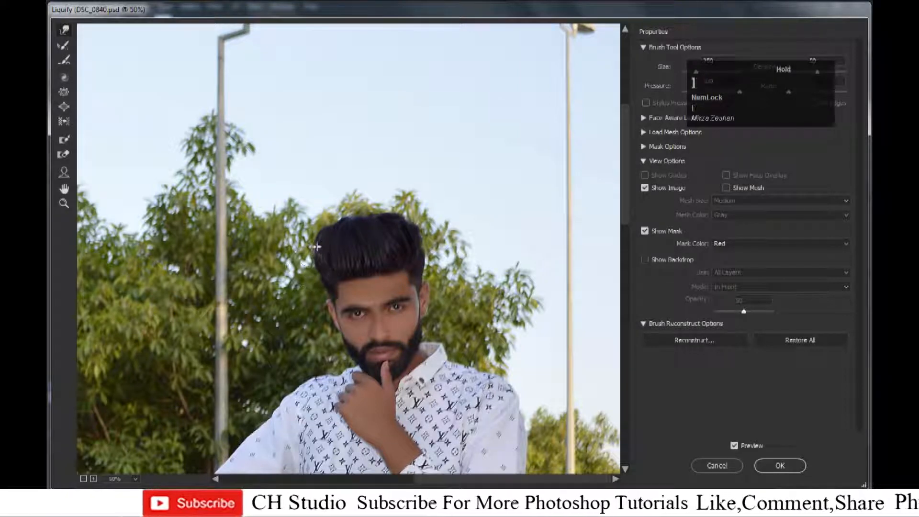
drag(342, 218, 343, 212)
drag(402, 211, 399, 211)
key(bracketleft)
key(bracketleft)
key(bracketleft)
key(bracketright)
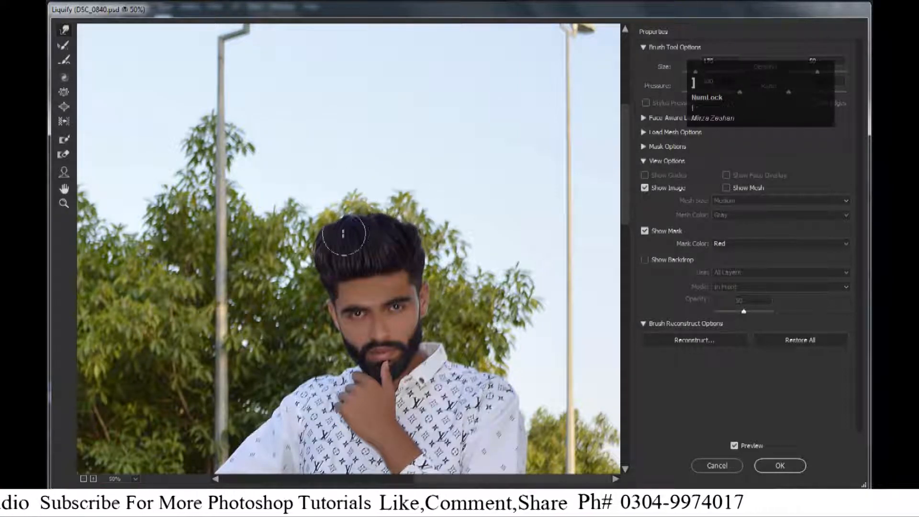
key(Return)
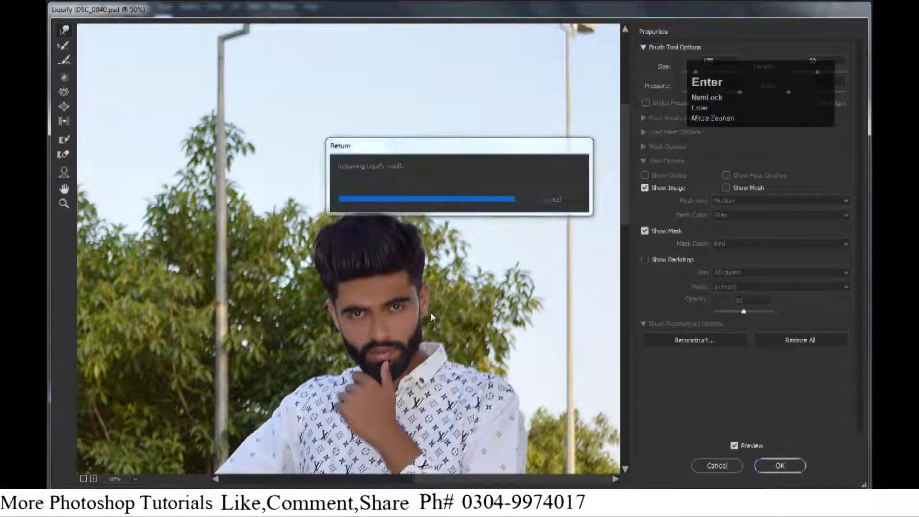
Duplicate the liquified layer.
key(ctrl+minus)
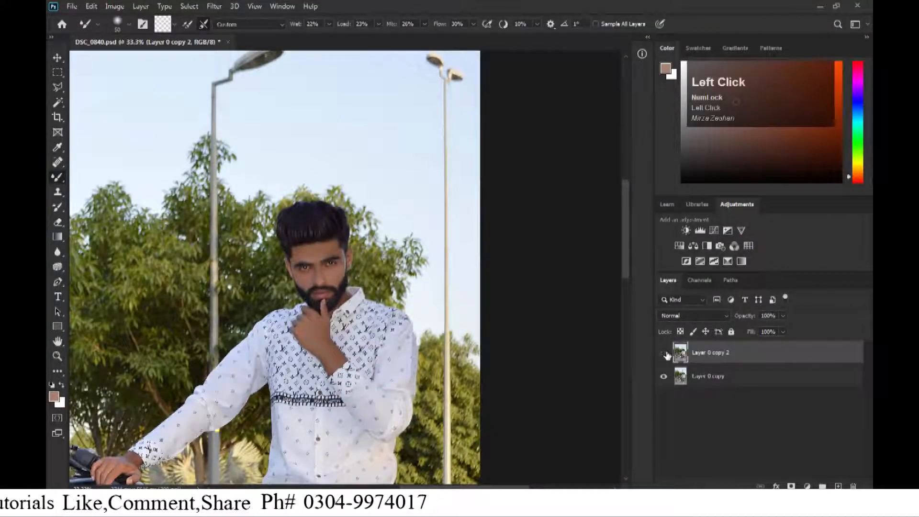
key(ctrl+minus)
key(ctrl+minus)
drag(729, 380, 840, 485)
key(ctrl+equal)
Open the Camera Raw Filter on the duplicated layer.
click(214, 7)
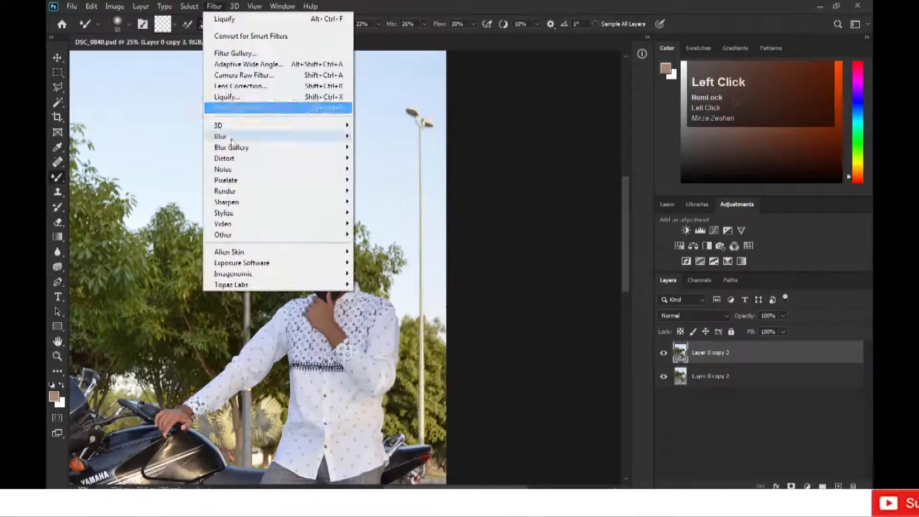
click(230, 75)
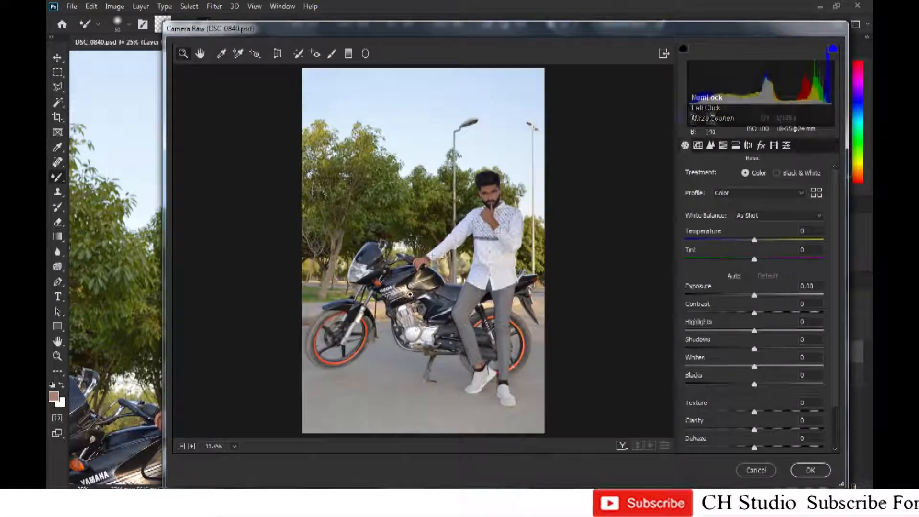
key(ctrl+equal)
drag(549, 179, 397, 285)
key(ctrl+equal)
key(ctrl+equal)
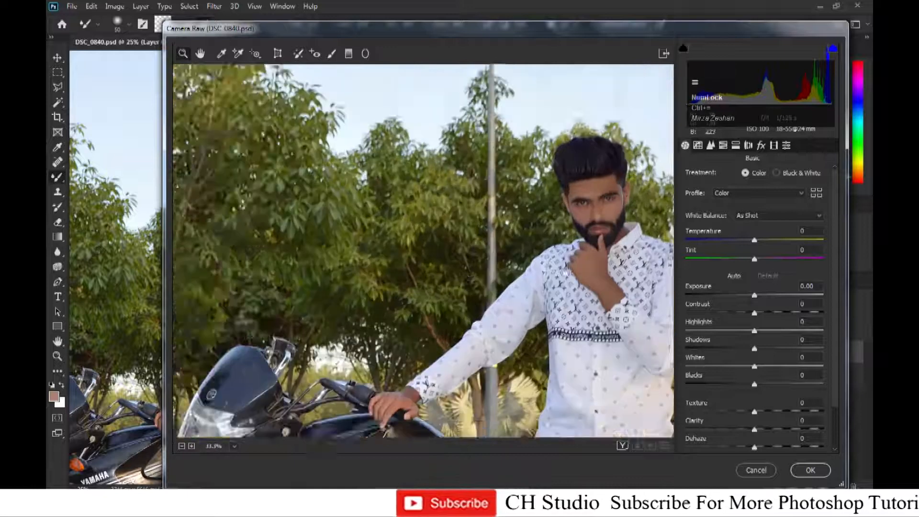
drag(468, 261, 388, 287)
key(ctrl+equal)
drag(445, 268, 334, 242)
key(ctrl+equal)
drag(431, 225, 406, 288)
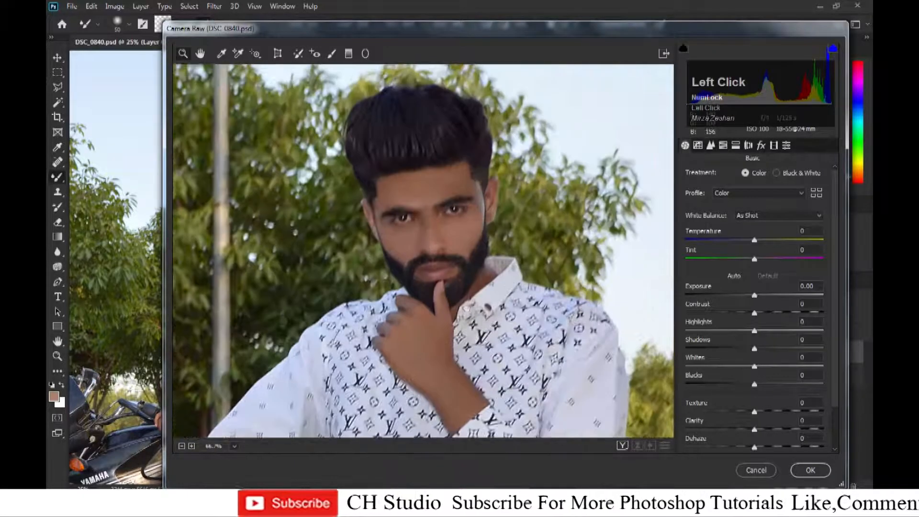
Set Whites to +100, Contrast to -17, Highlights to +15, Shadows to +35 and Clarity to +5.
drag(776, 369, 823, 367)
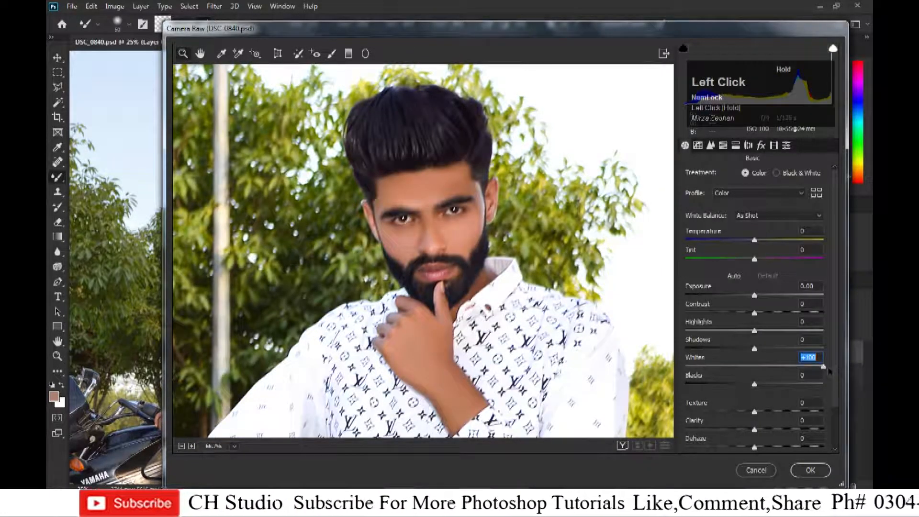
key(ctrl+minus)
key(ctrl+minus)
key(ctrl+minus)
key(ctrl+minus)
key(ctrl+minus)
drag(754, 330, 777, 352)
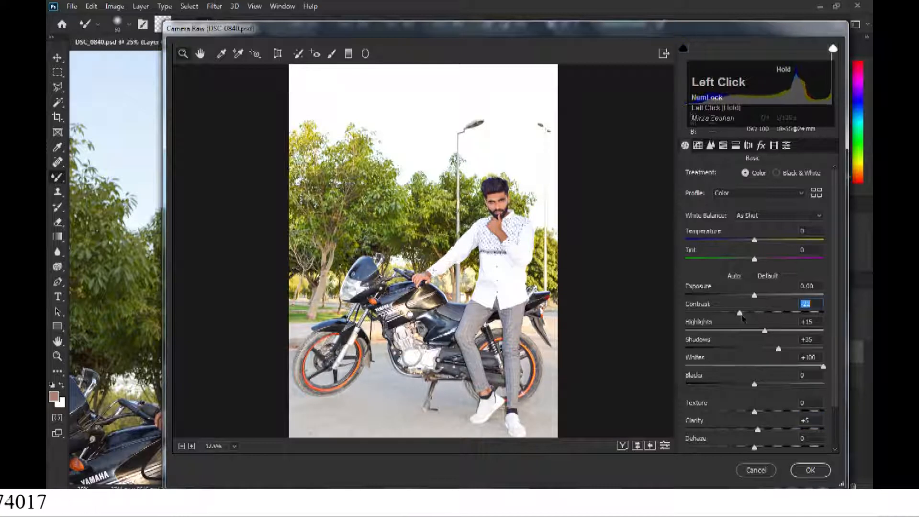
Raise Vibrance to +9.
scroll(743, 318, down, 1)
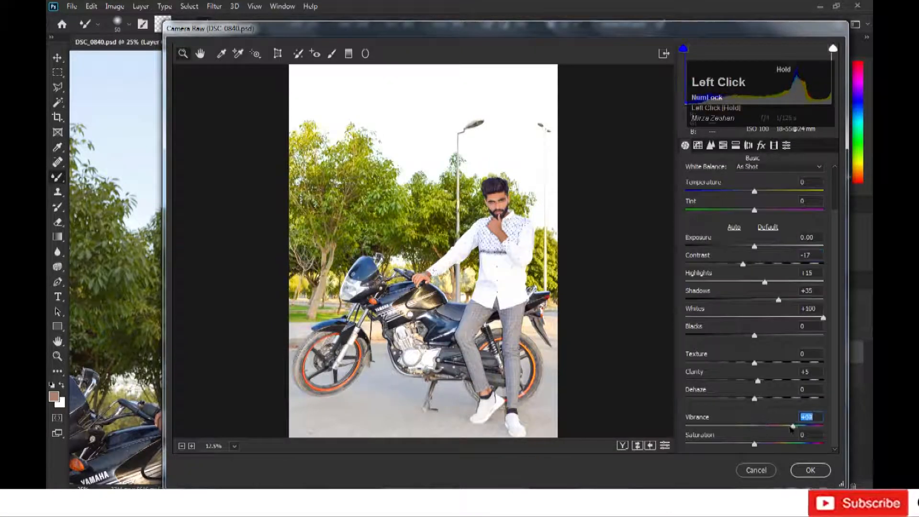
key(ctrl+equal)
key(ctrl+equal)
key(ctrl+equal)
key(ctrl+equal)
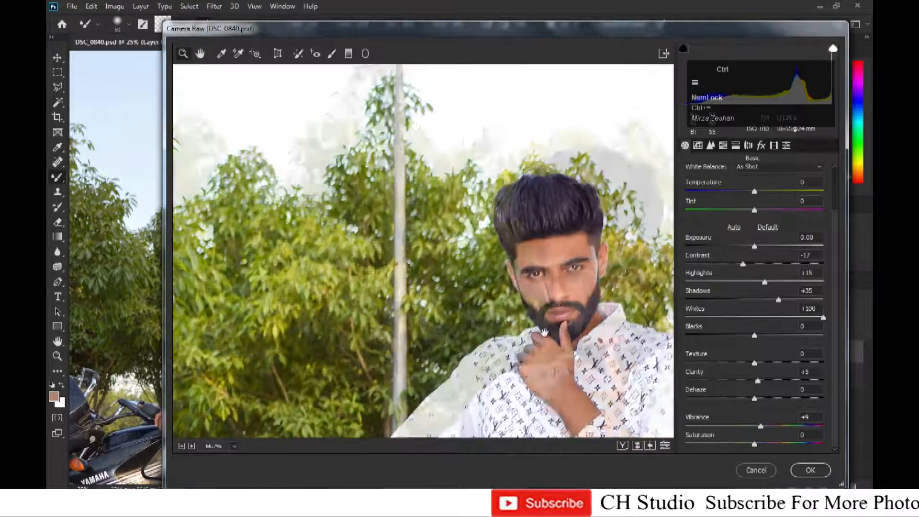
Raise the Reds and Oranges luminance to +17 and +20 in the HSL adjustments.
click(523, 286)
click(723, 145)
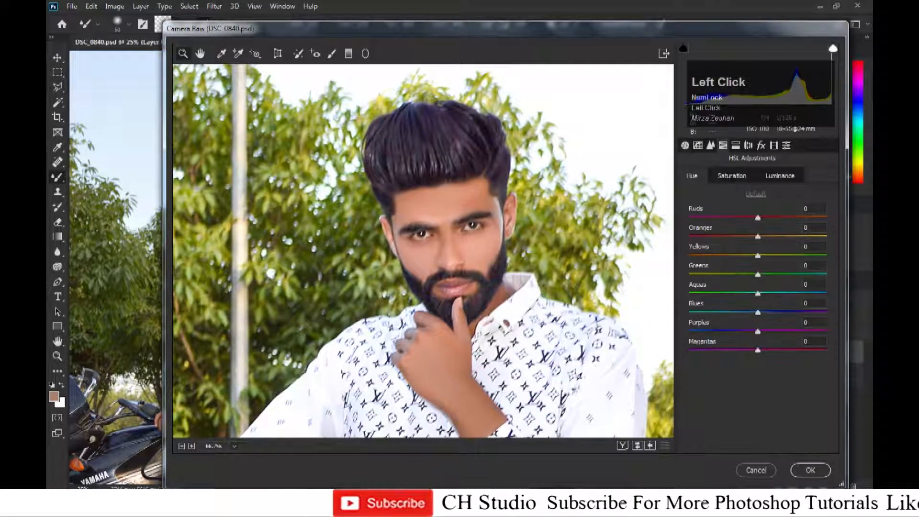
drag(758, 217, 807, 219)
click(785, 180)
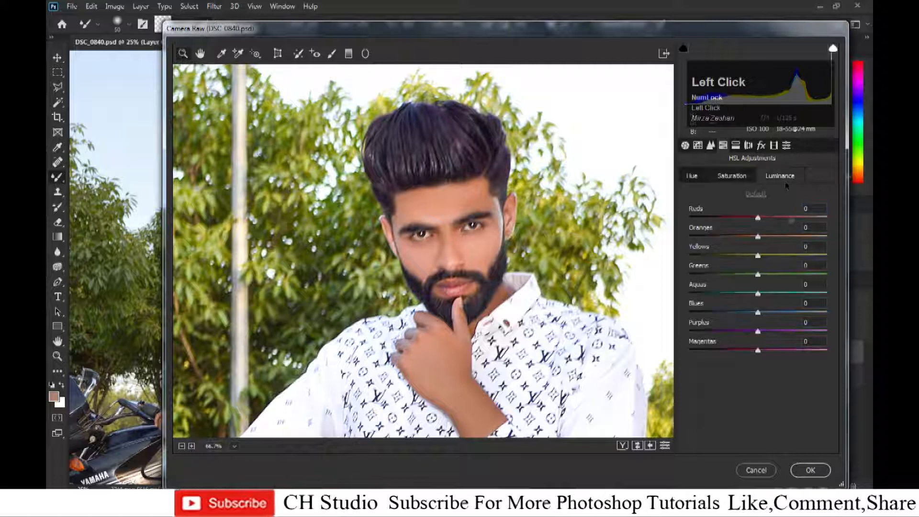
drag(781, 239, 813, 220)
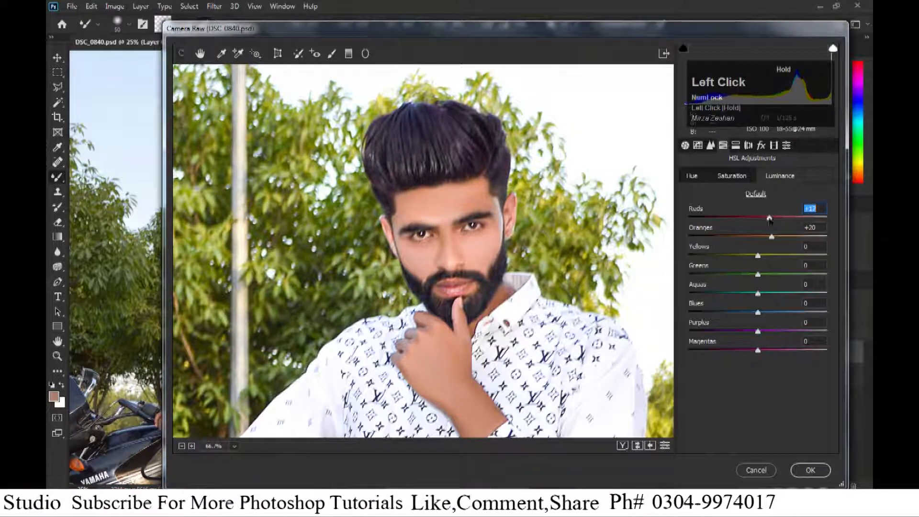
Raise the Greens saturation to +100 in the HSL adjustments.
key(ctrl+minus)
key(ctrl+minus)
key(ctrl+minus)
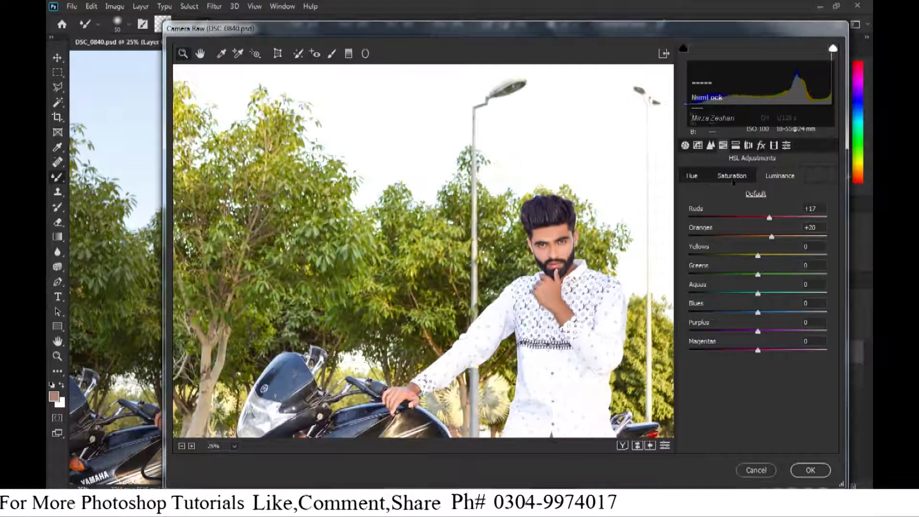
key(ctrl+minus)
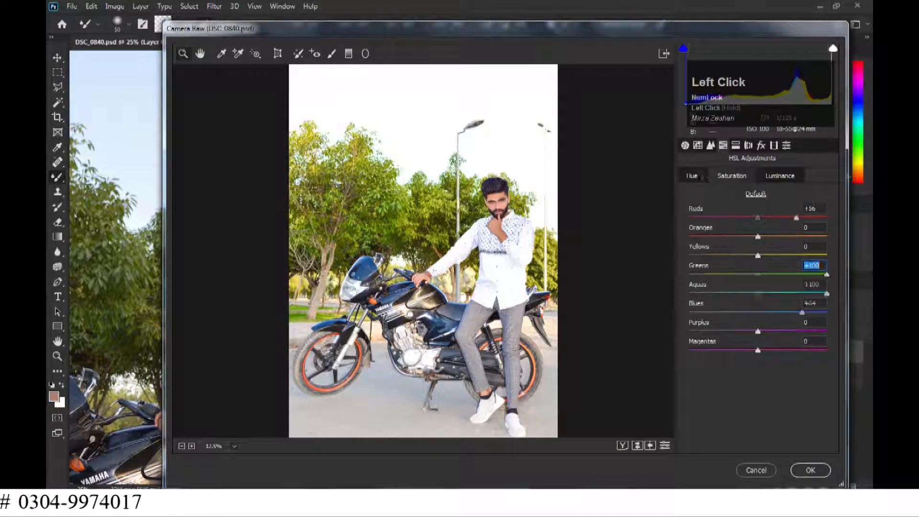
drag(839, 276, 824, 259)
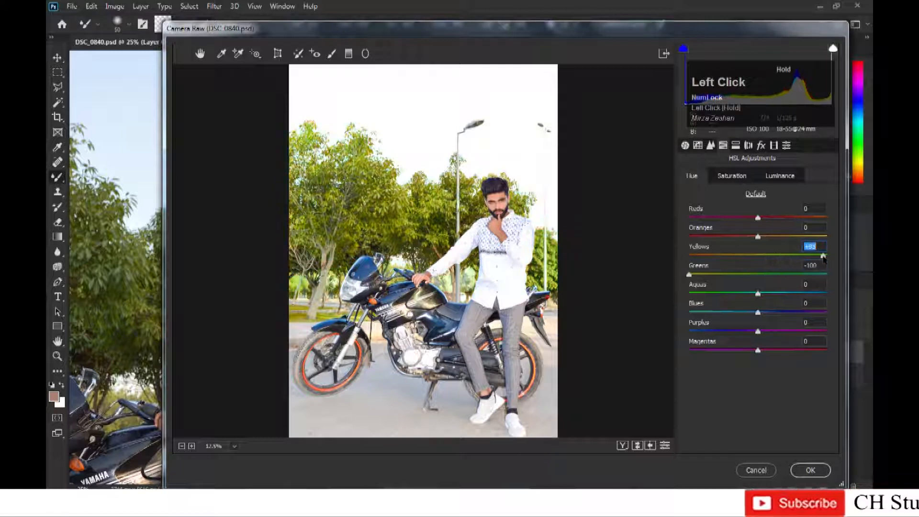
Shift the Greens hue to -100 and lower the Yellows hue.
drag(745, 252, 745, 257)
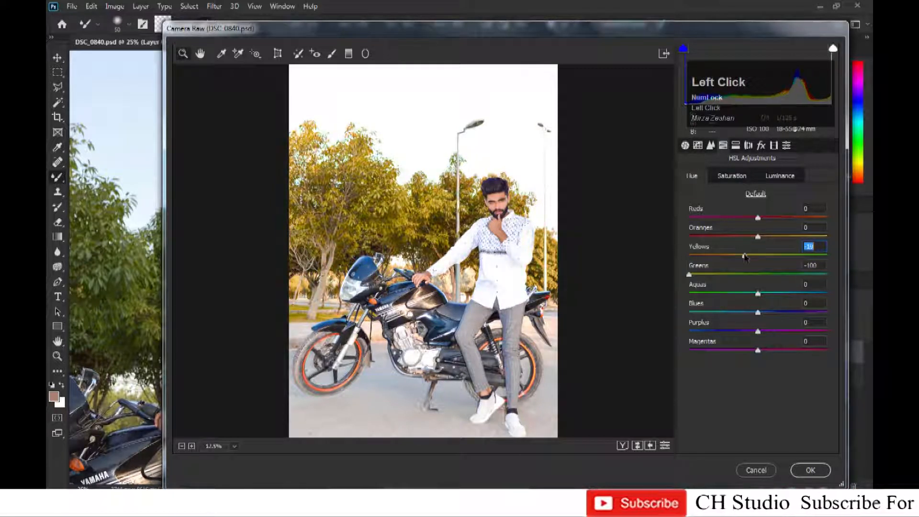
click(780, 177)
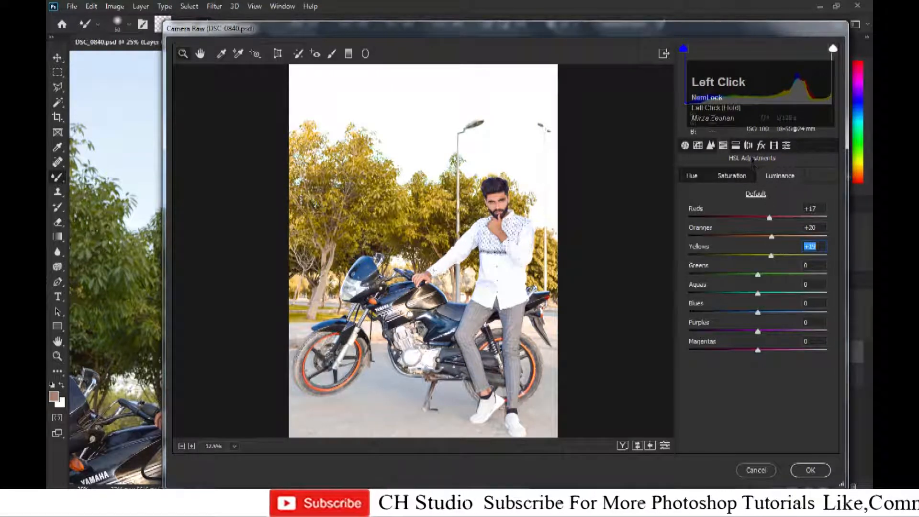
Add a Post Crop Vignetting amount in Effects and apply the Camera Raw filter.
click(761, 145)
mouse_move(762, 296)
mouse_down()
mouse_move(722, 294)
mouse_move(751, 293)
mouse_up()
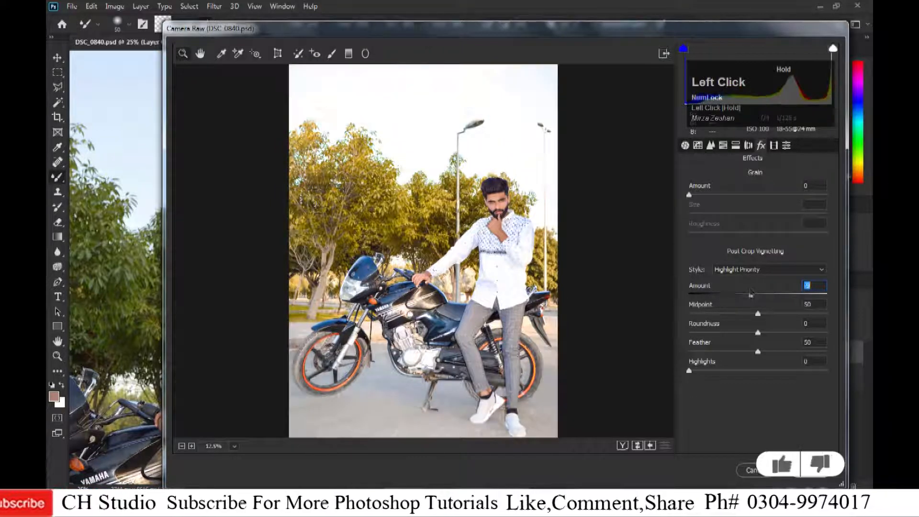
key(Return)
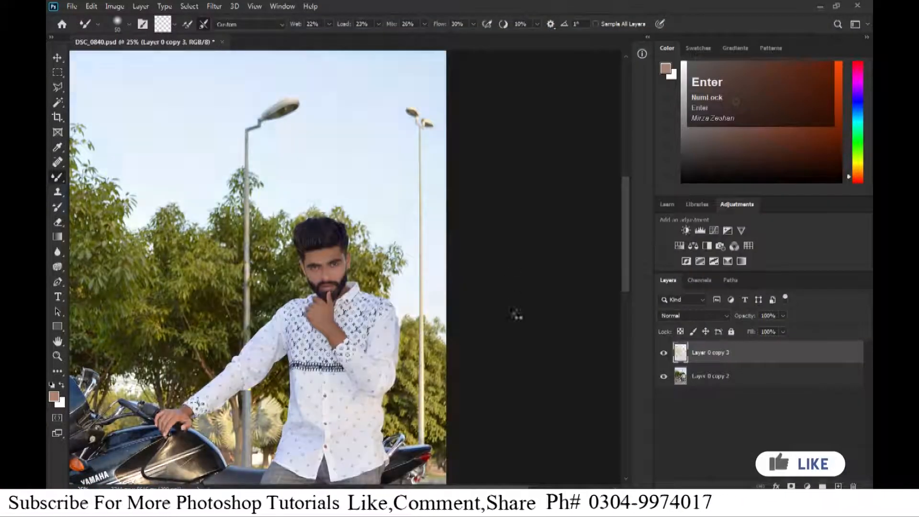
Merge the filtered layer down and duplicate the merged layer.
key(ctrl+minus)
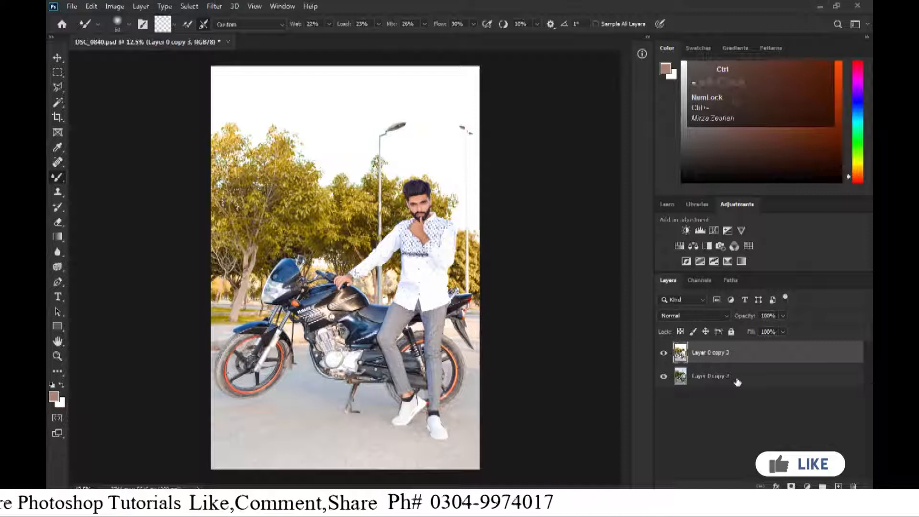
key(ctrl+e)
drag(743, 354, 840, 481)
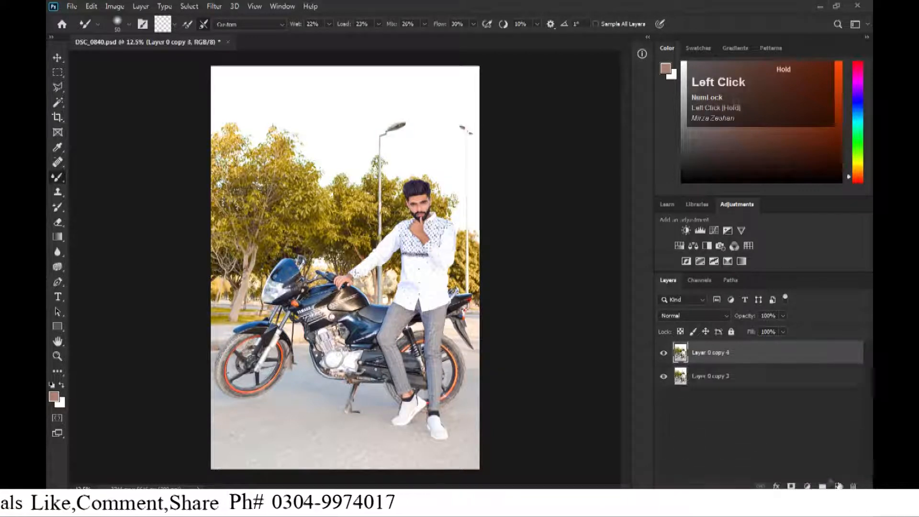
Browse the indoor Background ULTIMATE folder for a background image to use as the sky.
click(133, 504)
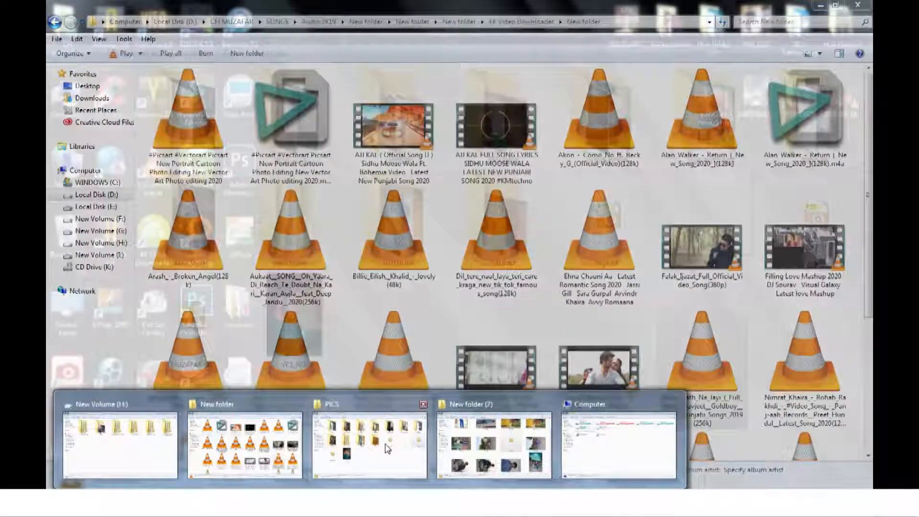
click(387, 448)
key(BackSpace)
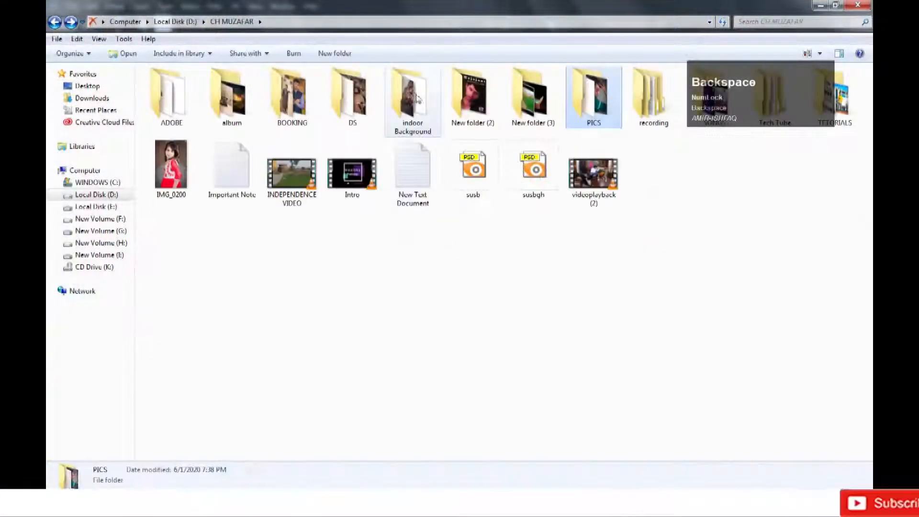
double_click(414, 100)
double_click(652, 120)
scroll(541, 285, down, 5)
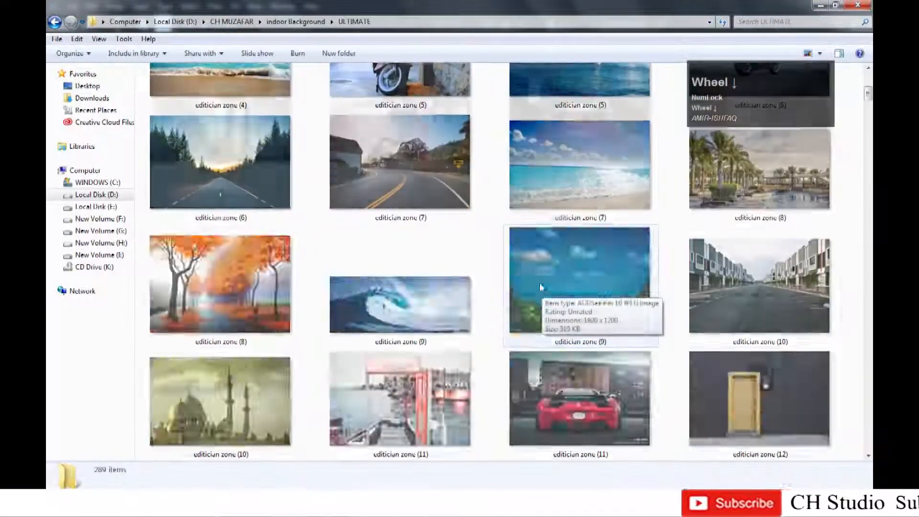
scroll(539, 282, down, 5)
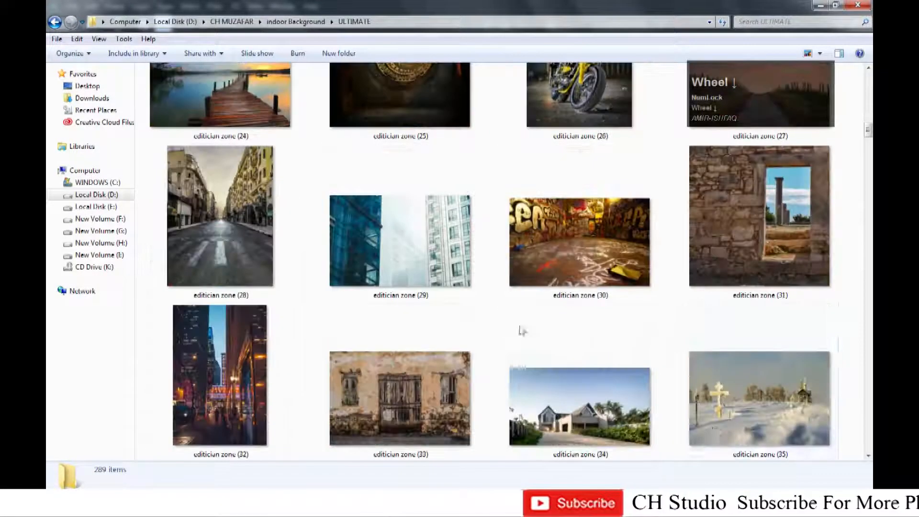
scroll(669, 341, down, 4)
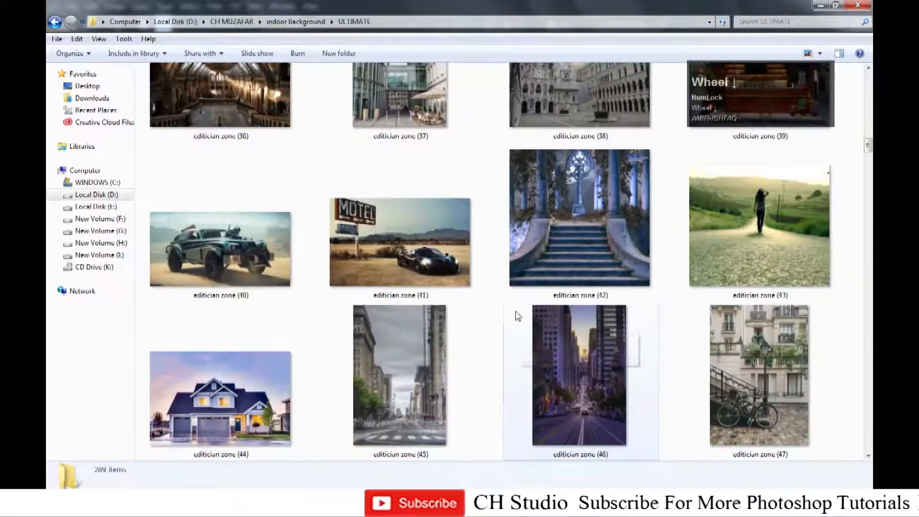
scroll(517, 311, down, 1)
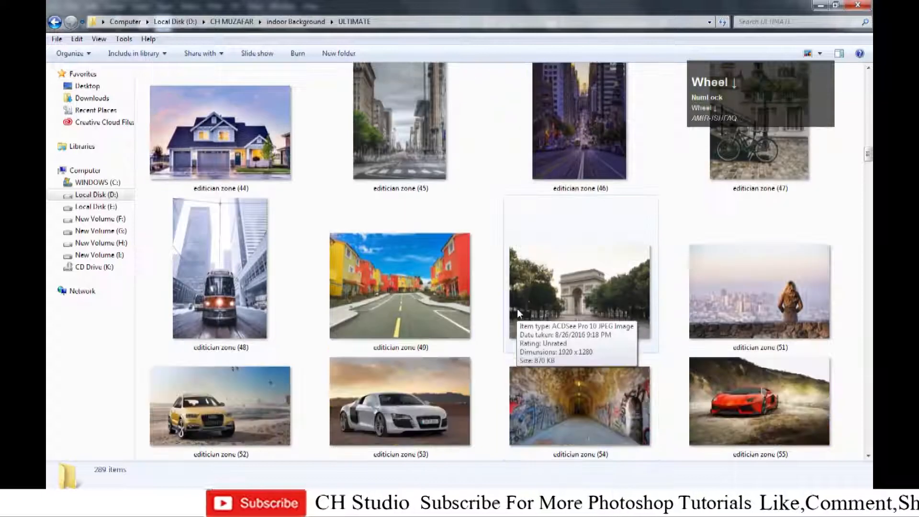
scroll(407, 309, down, 1)
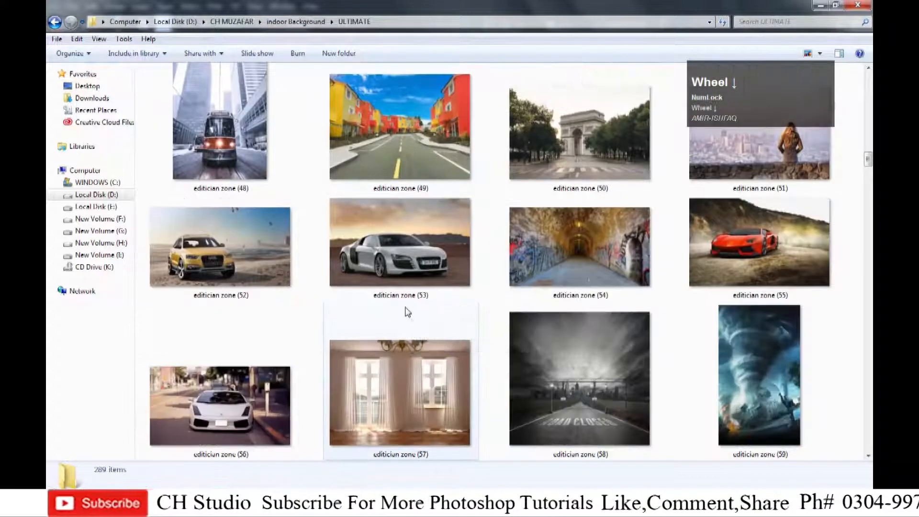
scroll(508, 343, down, 1)
click(144, 500)
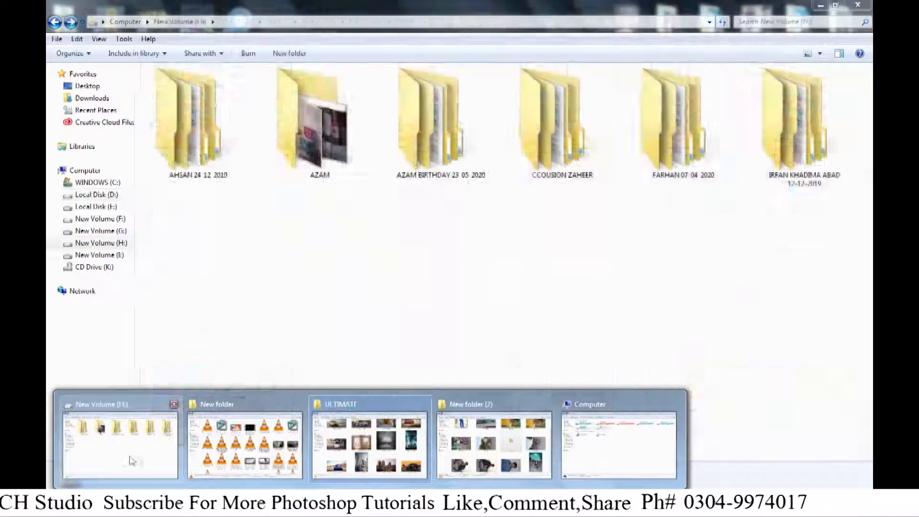
click(230, 461)
click(707, 266)
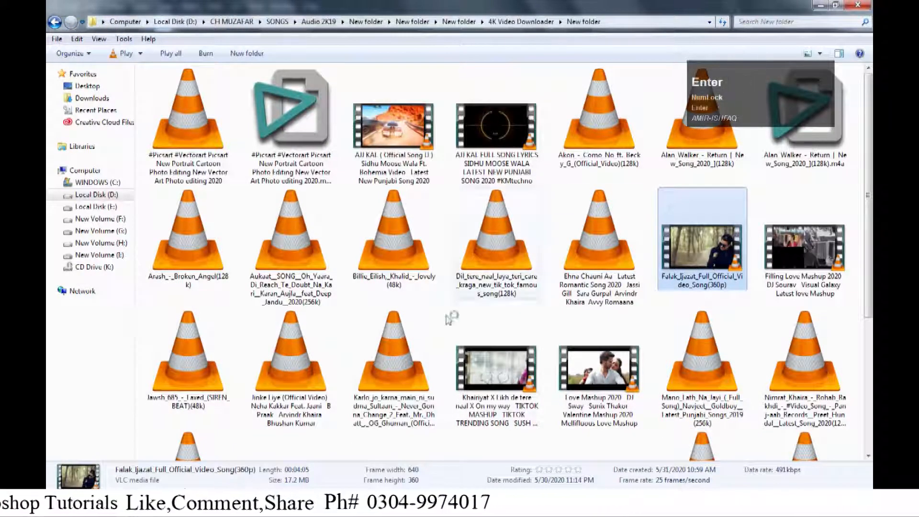
click(143, 500)
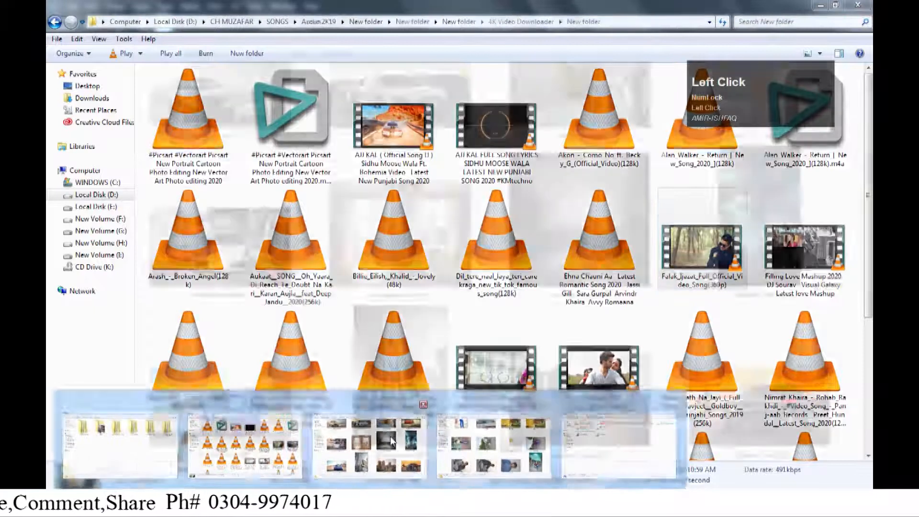
click(427, 398)
scroll(504, 362, down, 3)
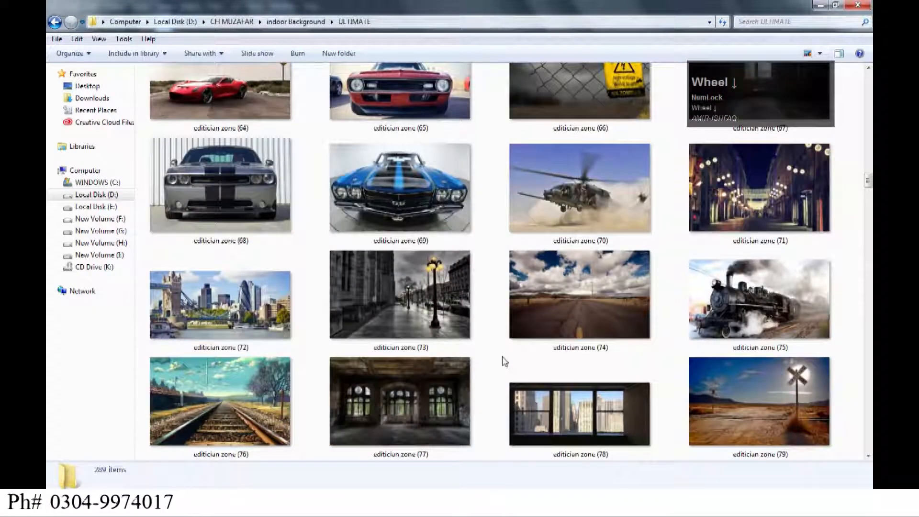
scroll(478, 360, down, 14)
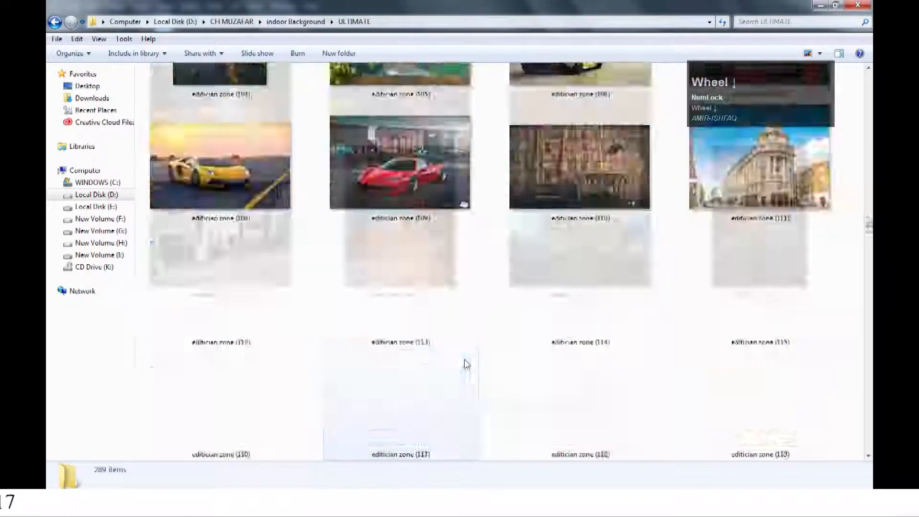
scroll(533, 375, down, 3)
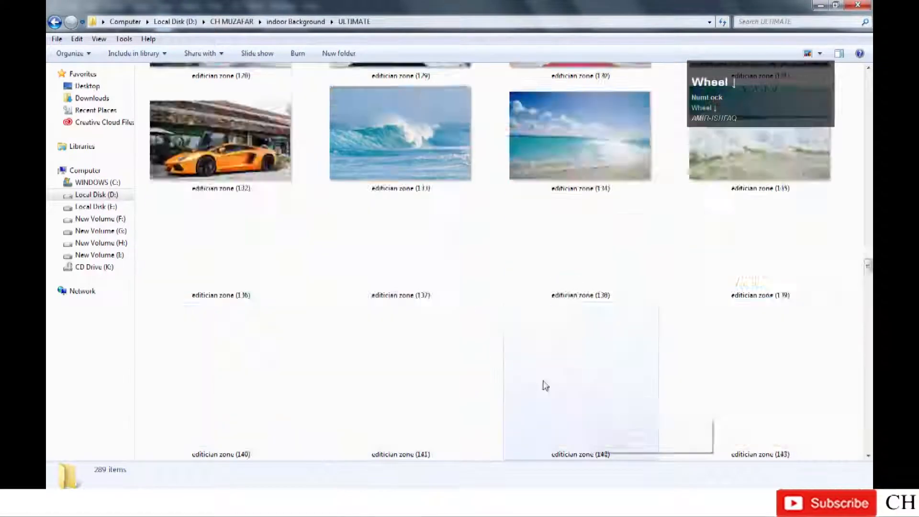
scroll(534, 379, down, 3)
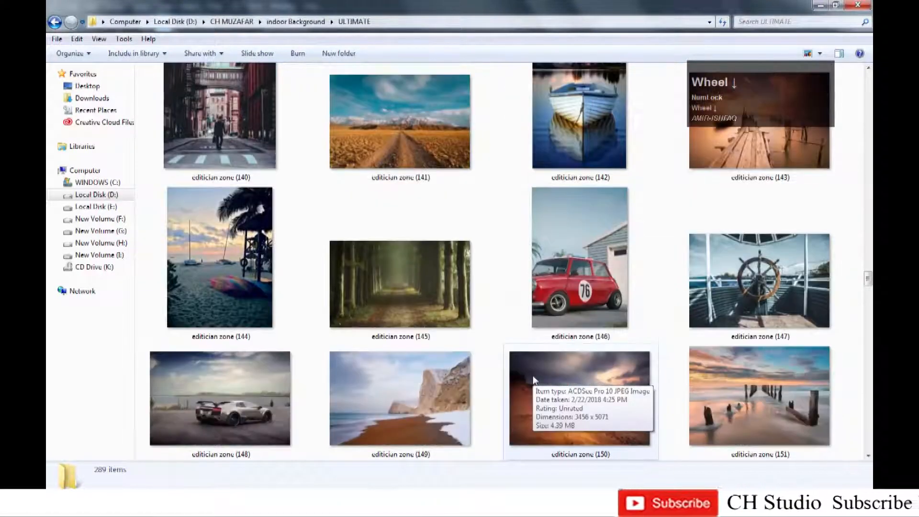
scroll(533, 380, up, 1)
Place editician zone (141) into the document, scale it to cover the canvas, and move it below the top layer.
drag(405, 184, 340, 119)
drag(392, 186, 609, 340)
drag(400, 241, 349, 240)
drag(559, 339, 617, 378)
drag(487, 296, 436, 297)
key(Return)
key(ctrl+[)
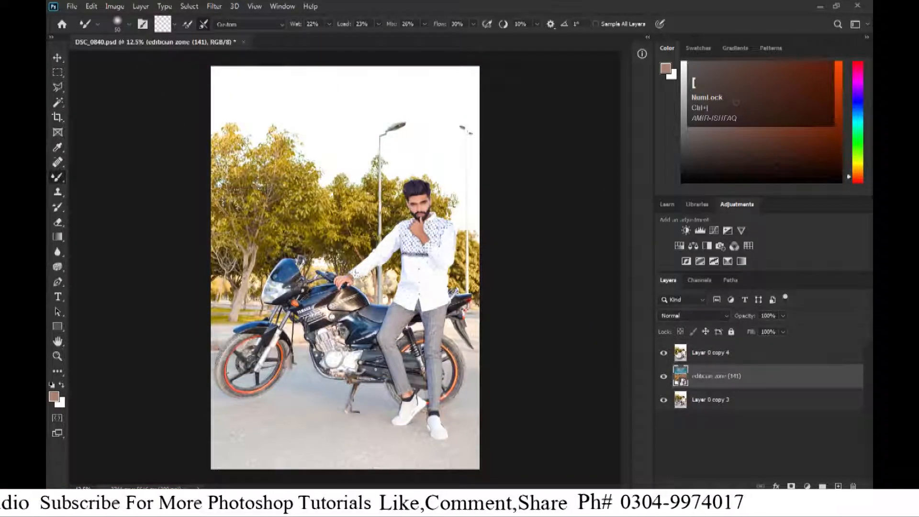
Select the white sky on the top portrait layer with the Magic Wand Tool.
click(692, 359)
key(w)
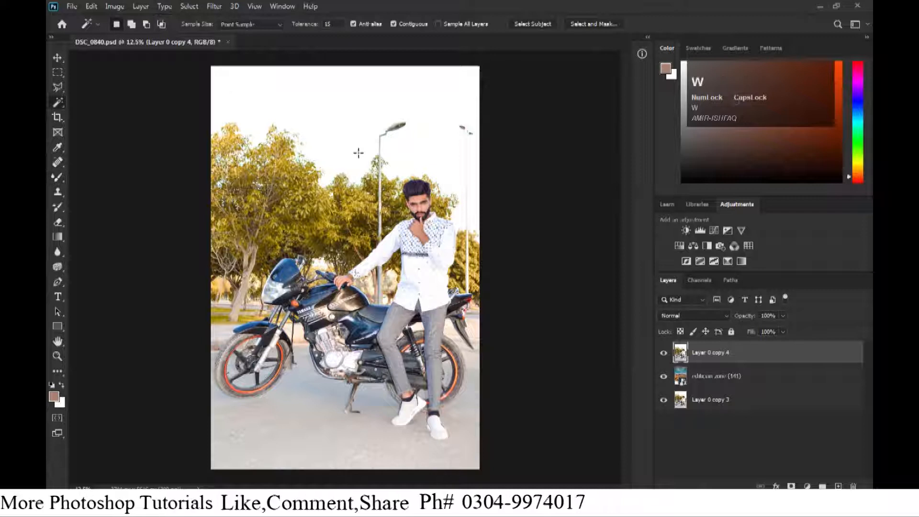
right_click(62, 106)
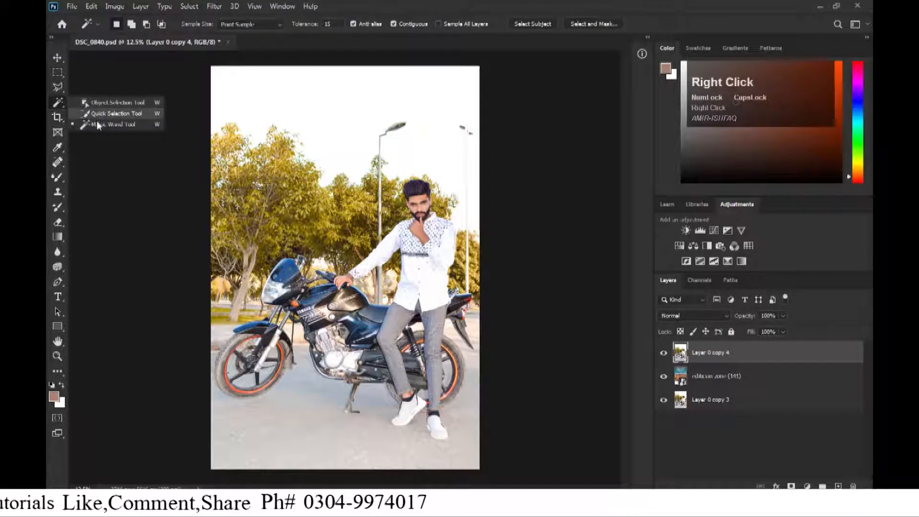
click(96, 120)
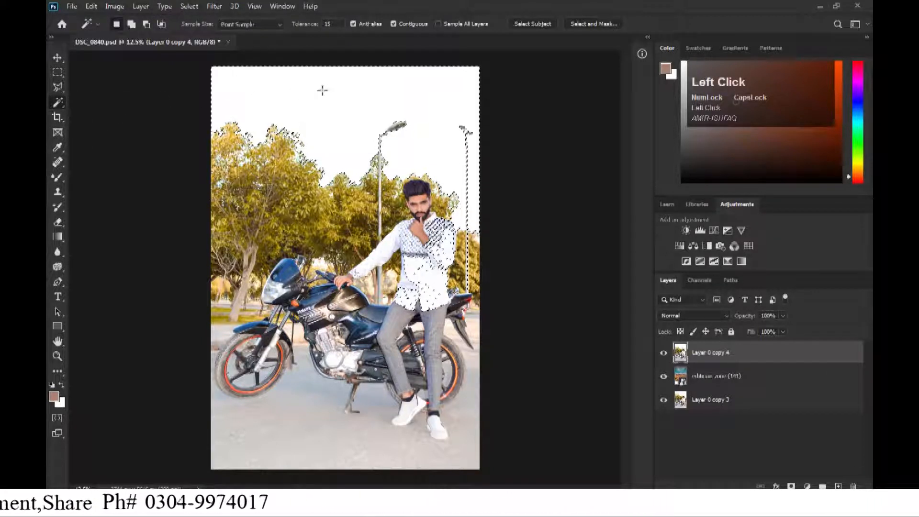
key(Tab)
key(Tab)
key(Caps_Lock)
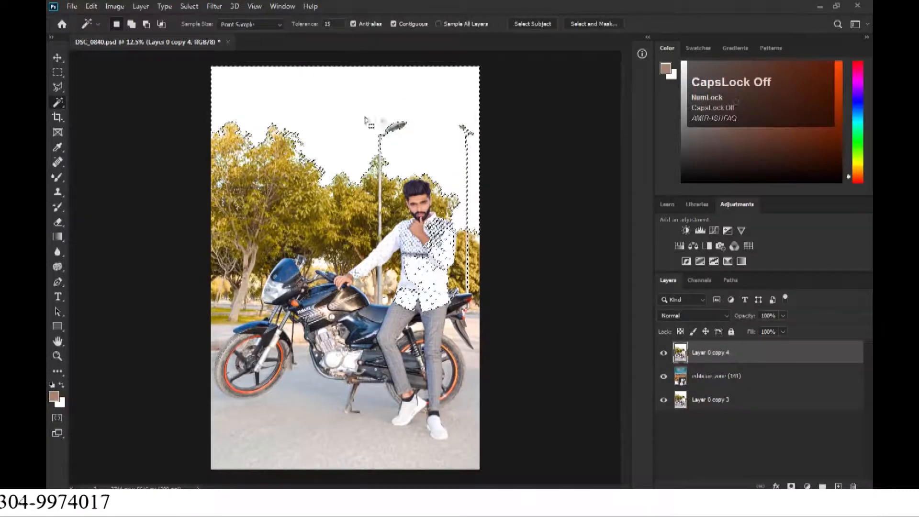
Inspect the sky selection edges up close, delete the selected sky from the top layer, and deselect.
key(ctrl+plus)
key(ctrl+plus)
drag(502, 158, 369, 200)
key(ctrl+plus)
key(ctrl+plus)
drag(488, 226, 403, 301)
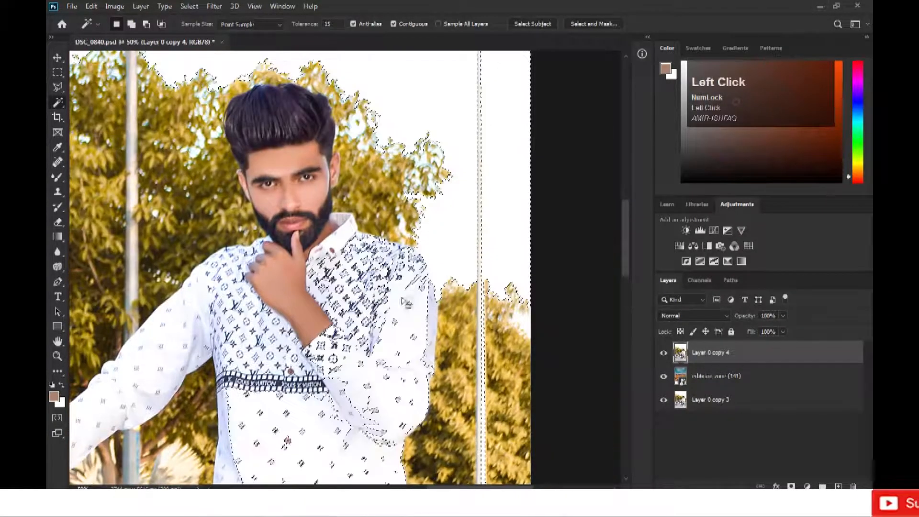
key(p)
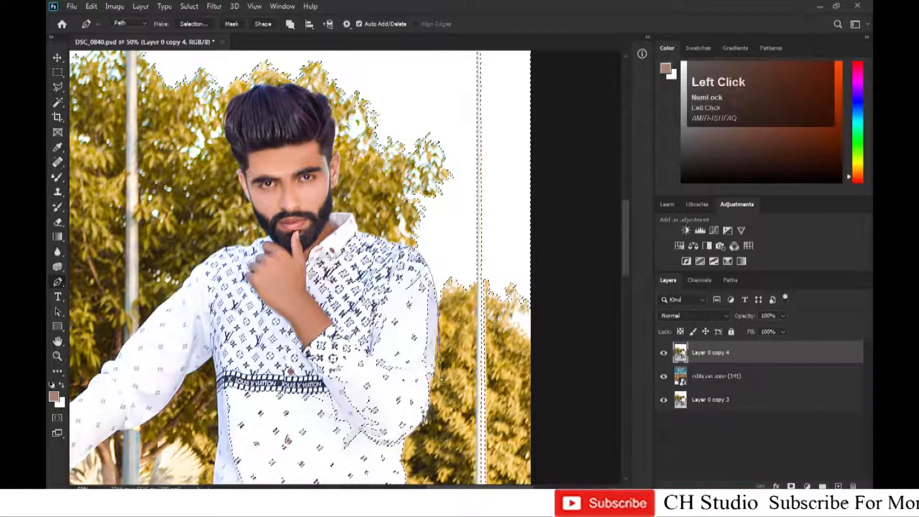
key(ctrl+minus)
click(409, 391)
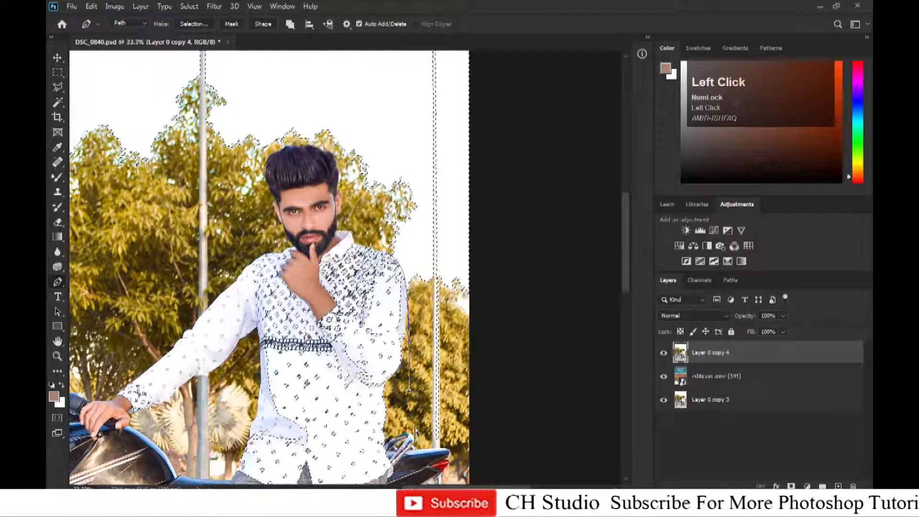
key(ctrl+minus)
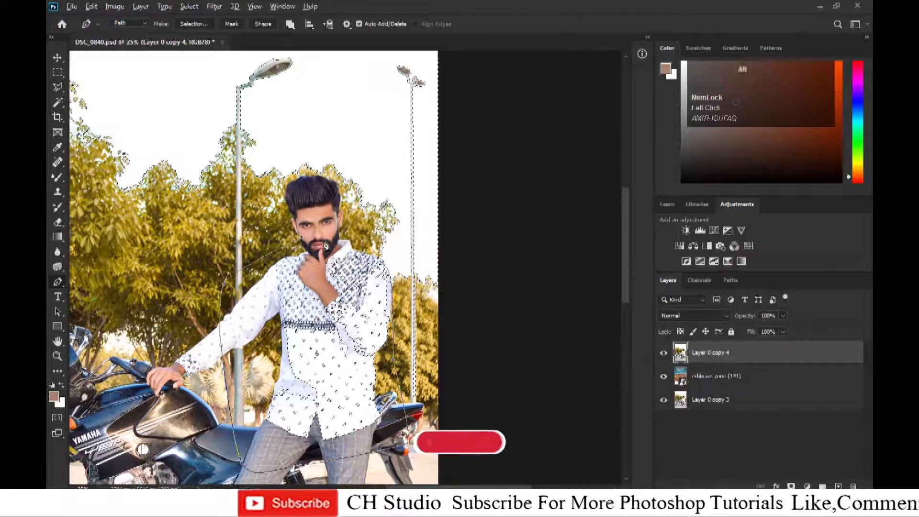
key(ctrl+alt+Return)
drag(411, 287, 376, 251)
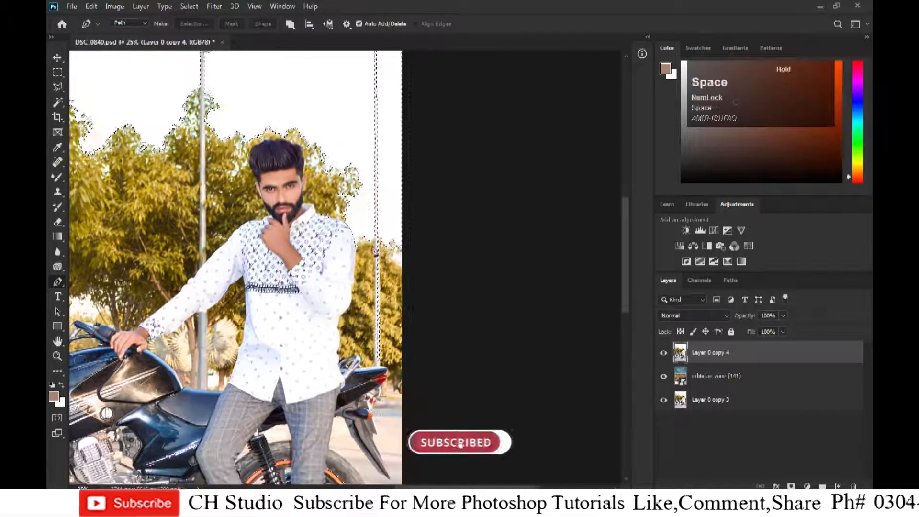
click(339, 263)
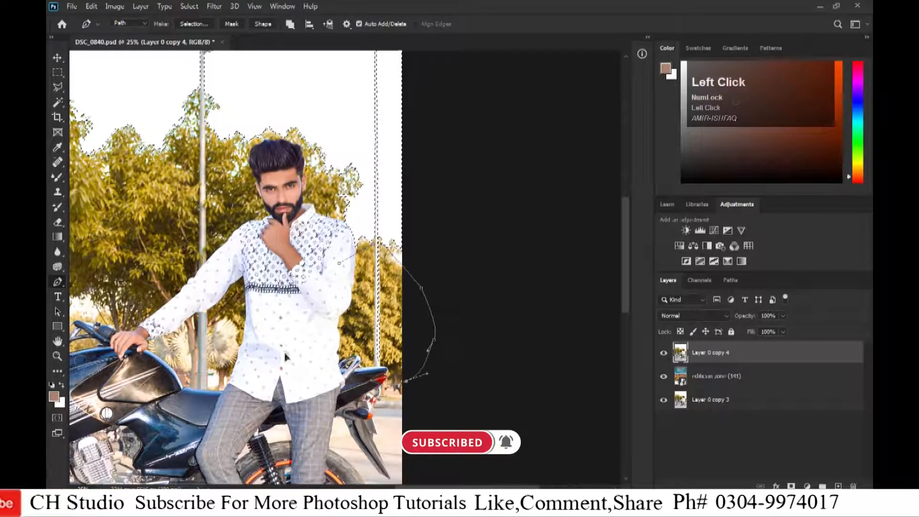
key(ctrl+plus)
key(ctrl+plus)
drag(384, 158, 309, 440)
drag(264, 160, 258, 244)
drag(98, 336, 320, 131)
drag(125, 136, 391, 177)
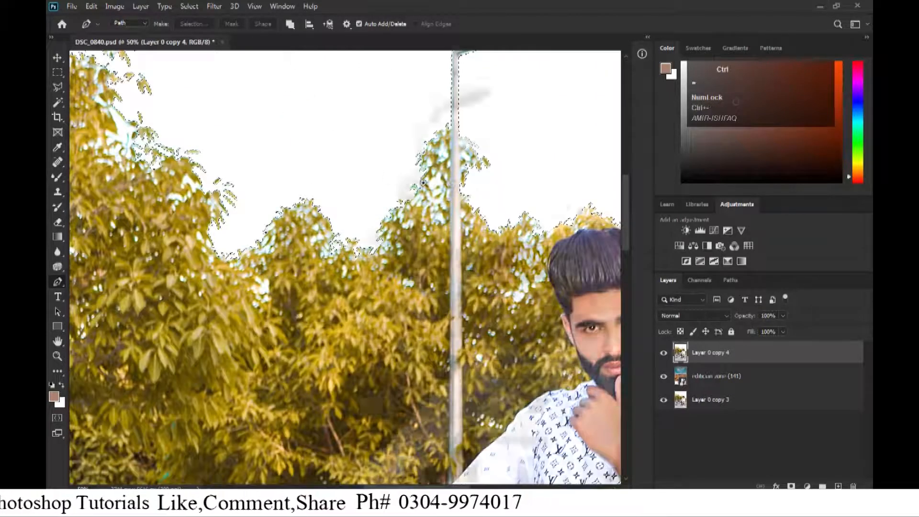
key(ctrl+minus)
key(ctrl+minus)
key(ctrl+minus)
key(Delete)
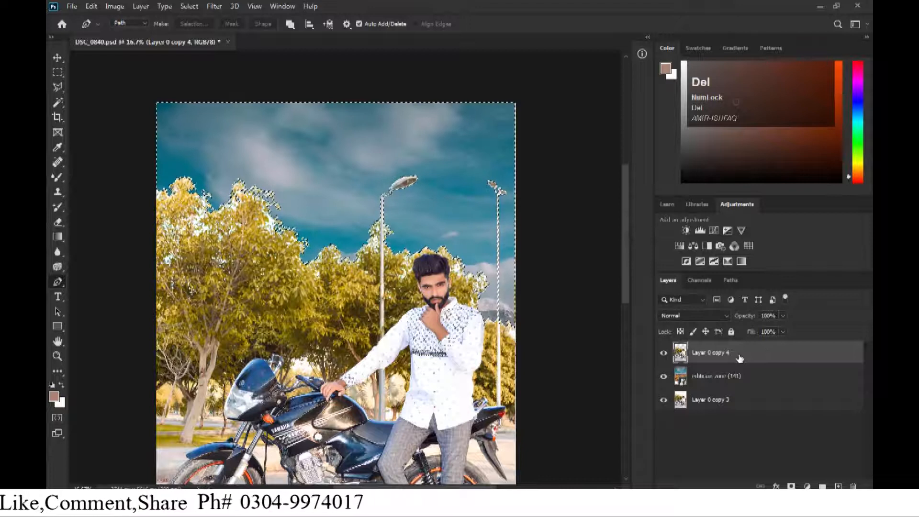
key(ctrl+d)
key(ctrl+minus)
Set the background image layer's blend mode to Subtract.
click(731, 383)
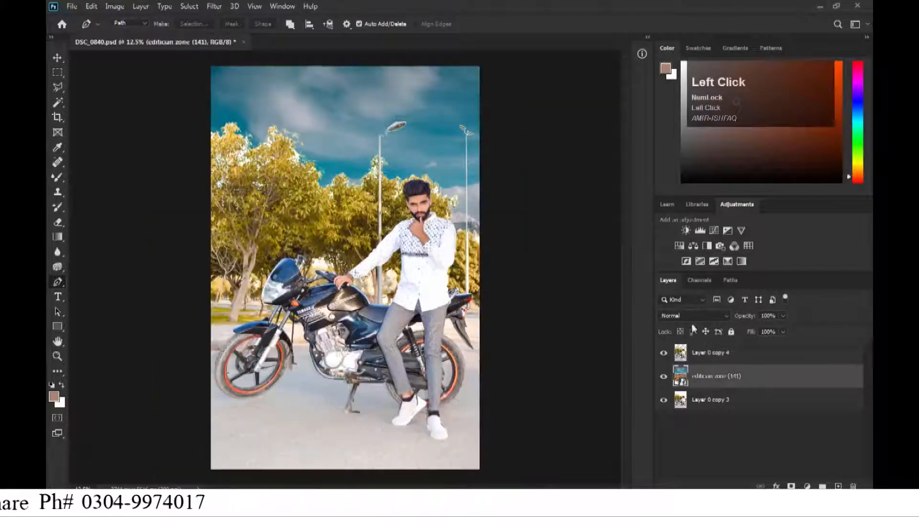
click(692, 316)
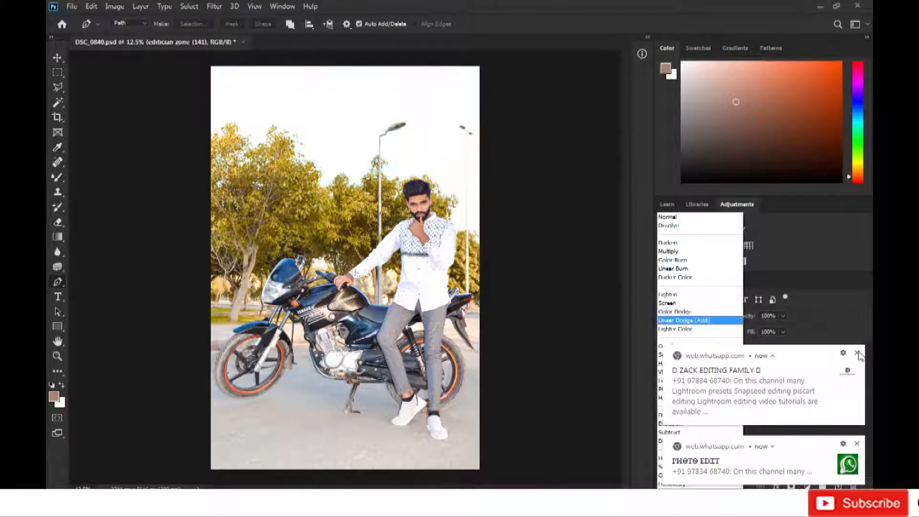
click(709, 383)
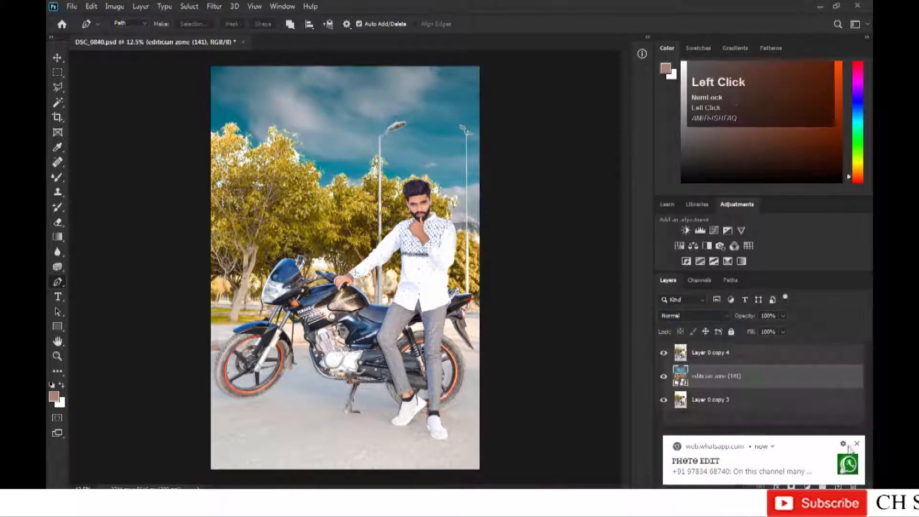
click(689, 316)
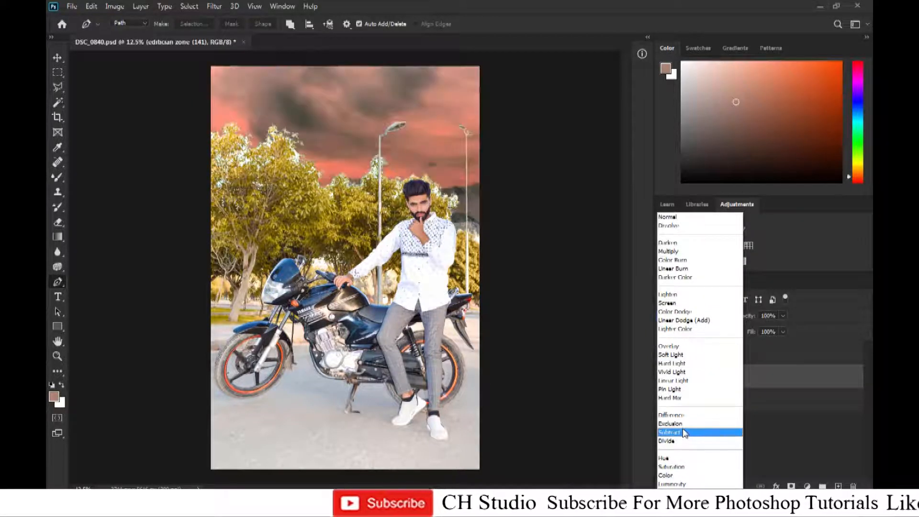
click(683, 432)
key(Return)
Try a Hue/Saturation adjustment on the background with Hue 180 and Lightness 26.
key(ctrl+u)
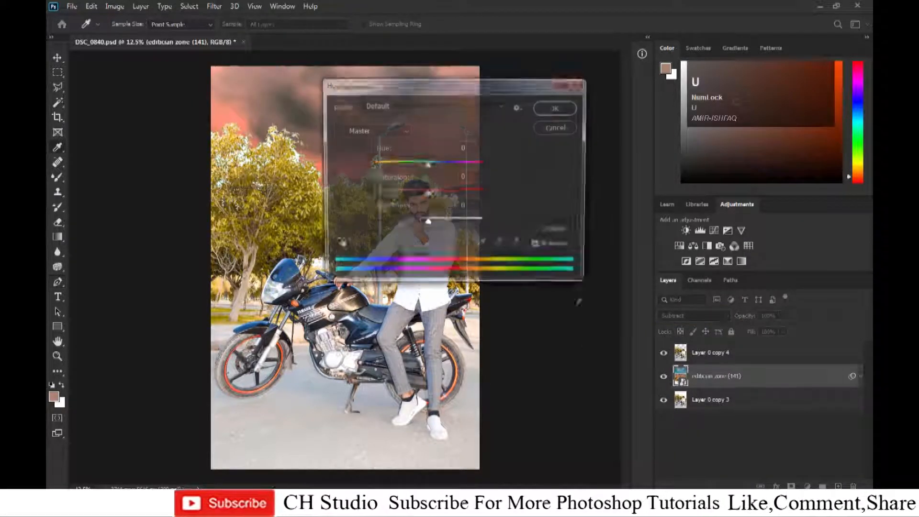
drag(455, 85, 695, 157)
drag(670, 236, 596, 253)
drag(667, 266, 630, 294)
text(0)
click(652, 295)
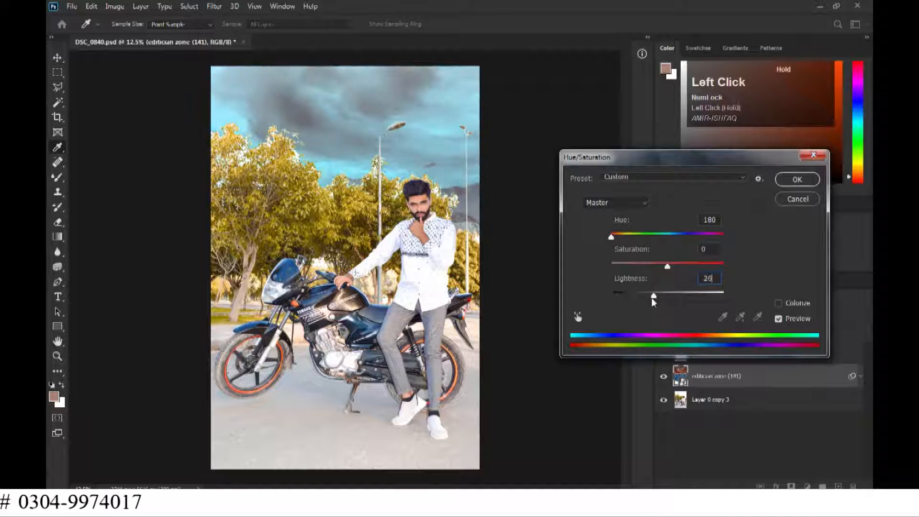
key(Escape)
Set the background image layer's blend mode to Luminosity.
click(697, 317)
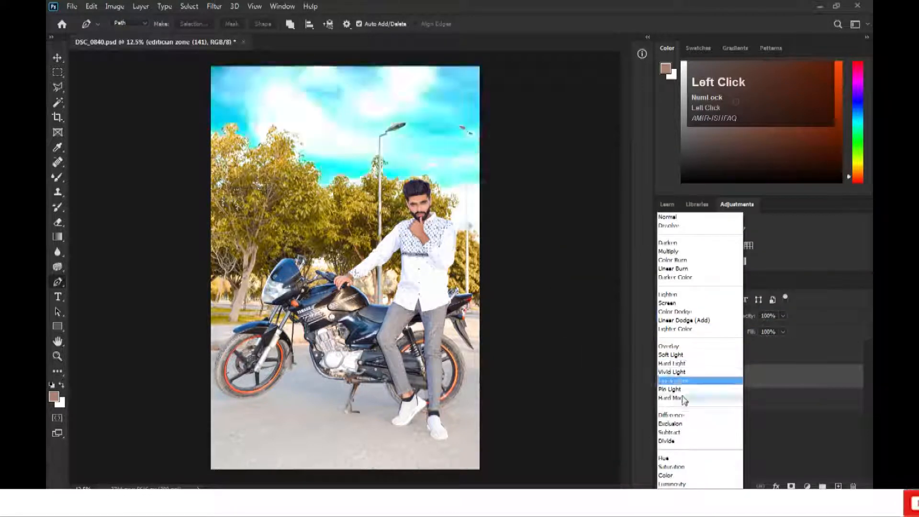
click(684, 485)
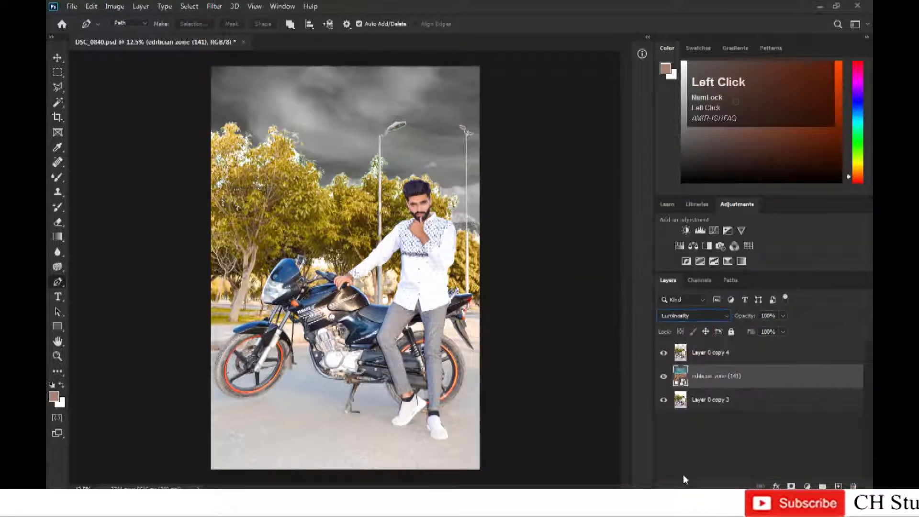
Set the background image layer's blend mode back to Normal and its opacity to 51%.
click(686, 320)
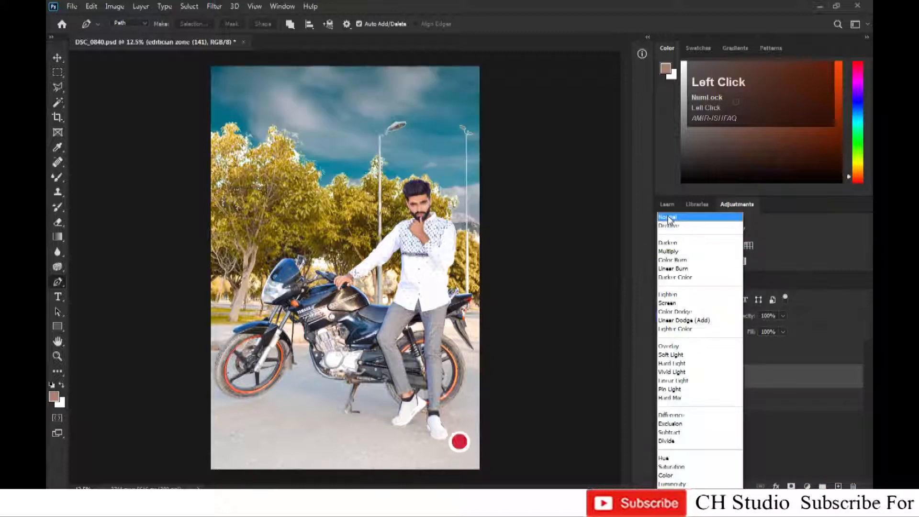
key(Return)
click(783, 316)
drag(773, 328, 760, 333)
On the top photo layer, select the leftover white sky gaps between the tree leaves with the Magic Wand and delete them.
key(ctrl+equal)
key(ctrl+equal)
key(ctrl+equal)
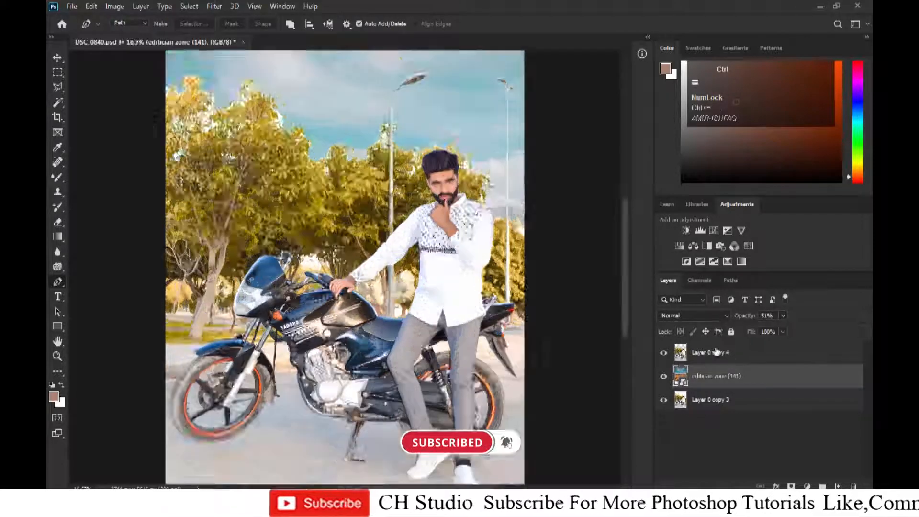
click(714, 353)
key(ctrl+equal)
key(ctrl+equal)
drag(303, 335, 446, 286)
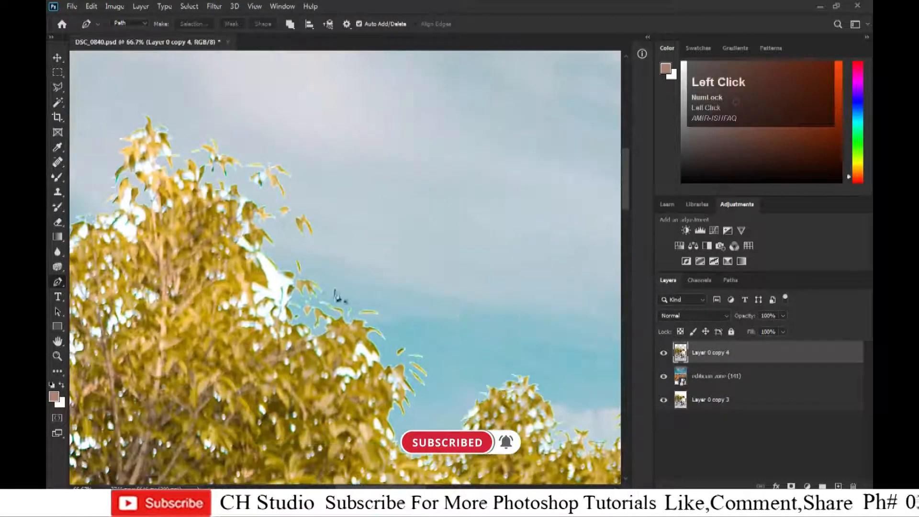
key(w)
click(277, 280)
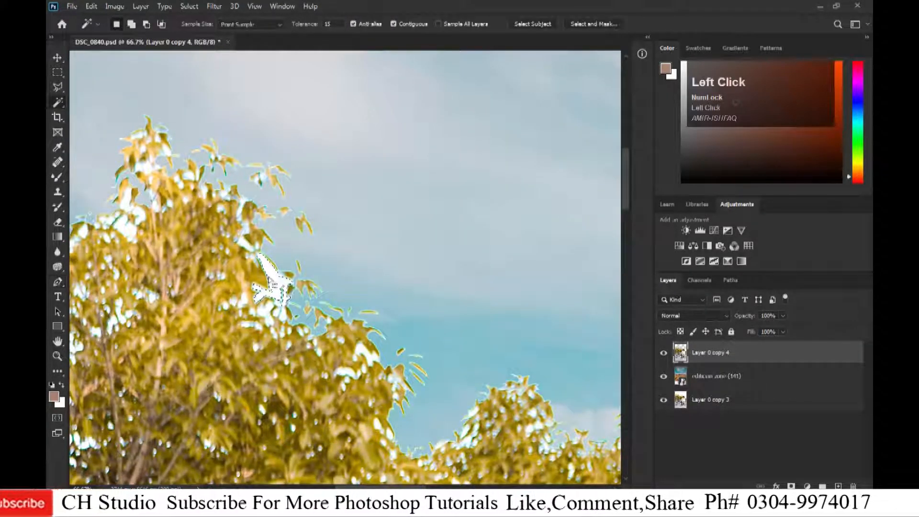
shift+click(244, 244)
shift+click(132, 226)
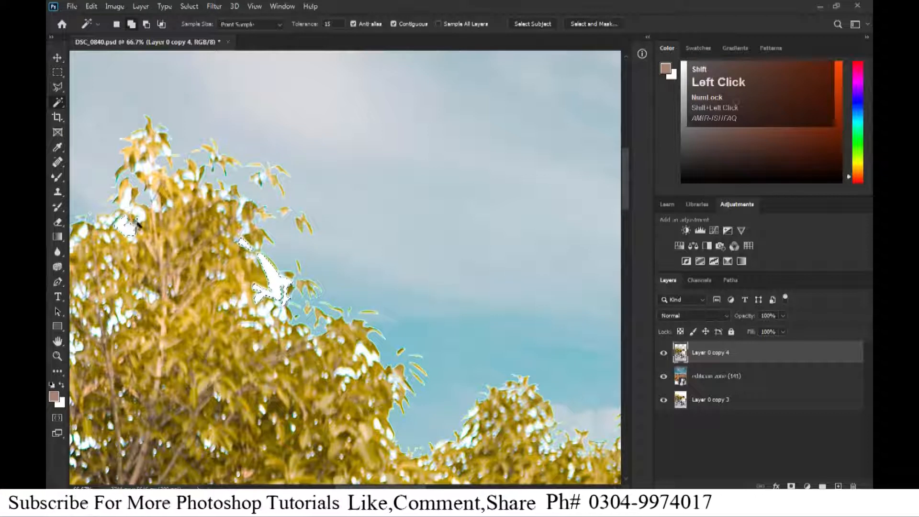
shift+click(149, 171)
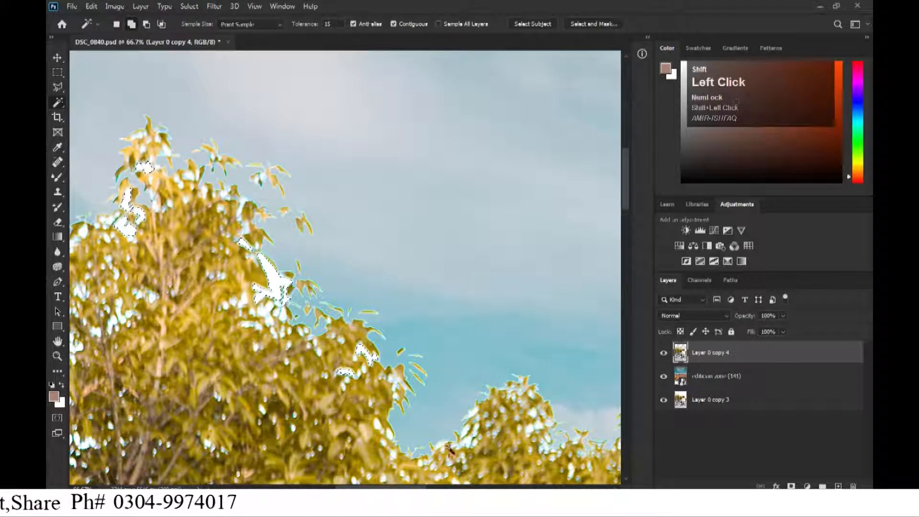
drag(352, 414, 565, 347)
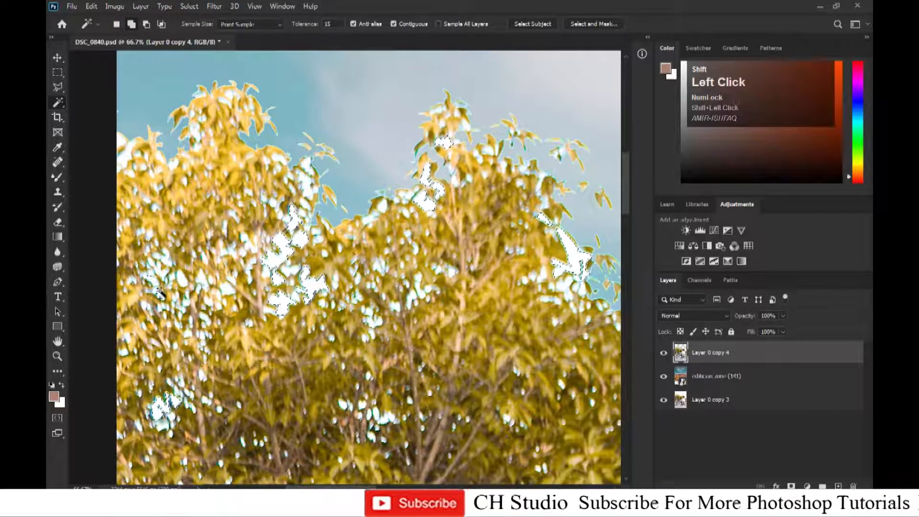
shift+click(164, 269)
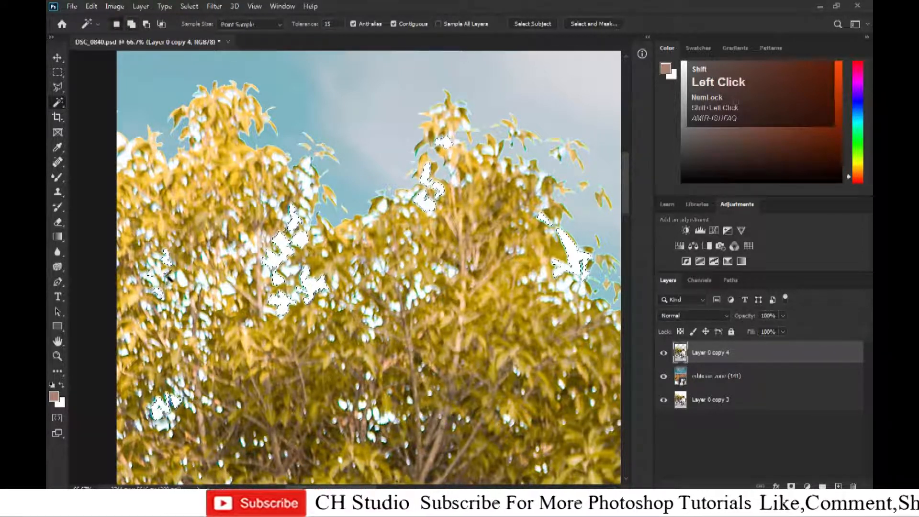
shift+click(165, 162)
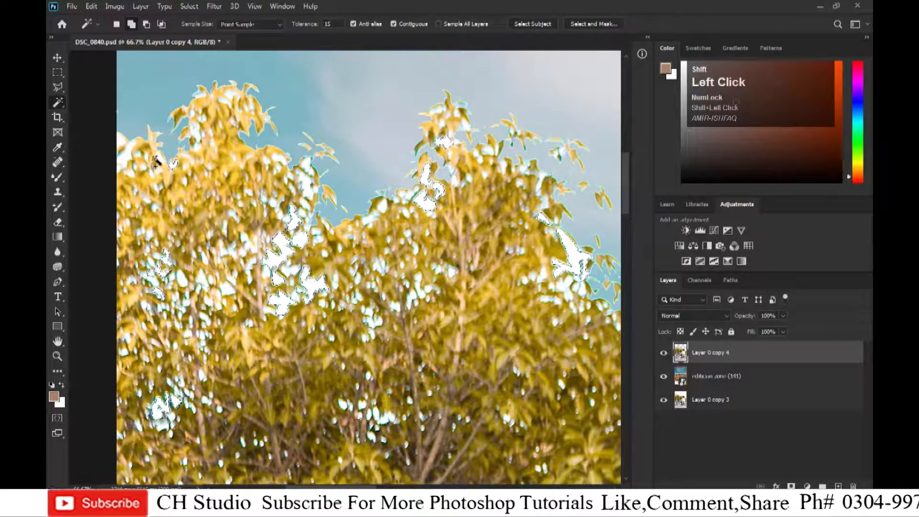
shift+click(124, 155)
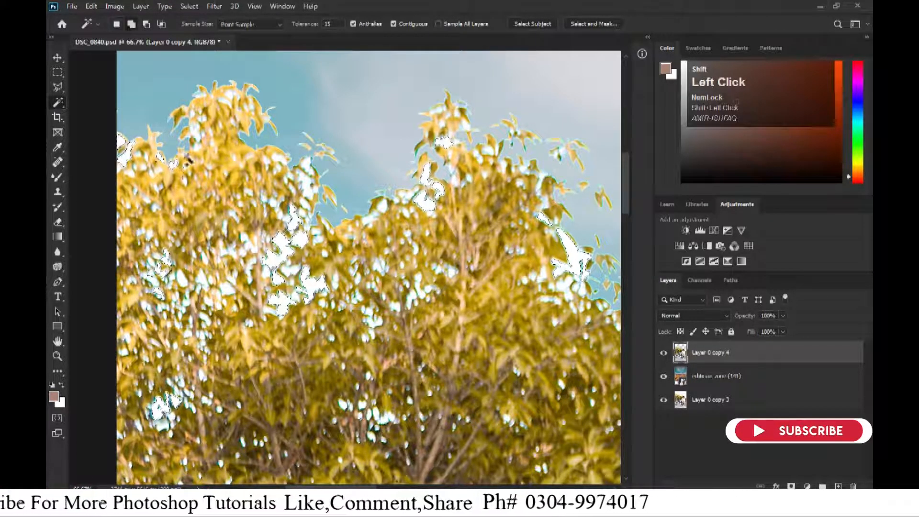
drag(379, 324, 115, 125)
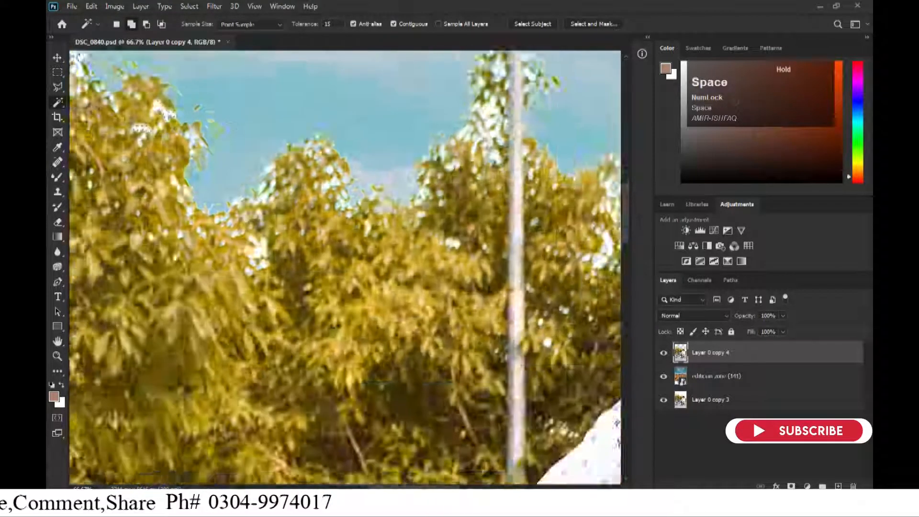
drag(474, 184, 360, 284)
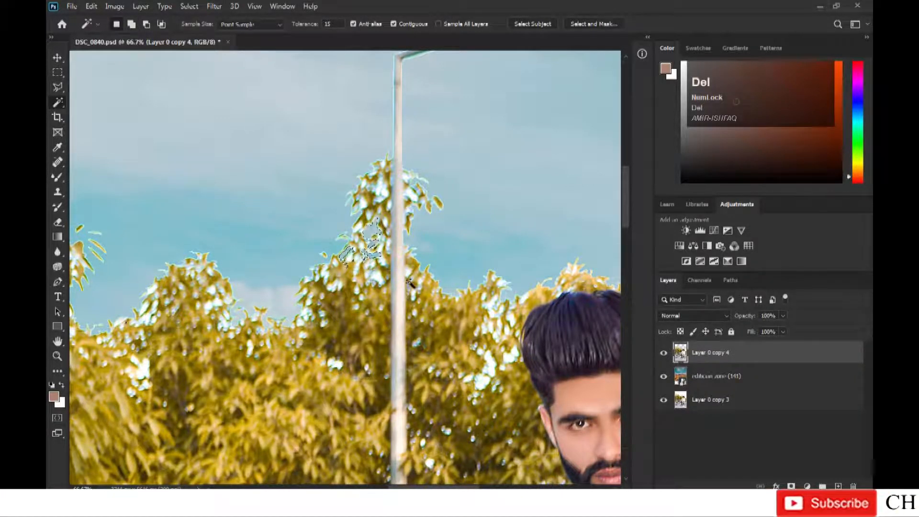
Set the background image layer's fill to 80%.
key(ctrl+minus)
key(ctrl+minus)
key(ctrl+minus)
key(ctrl+minus)
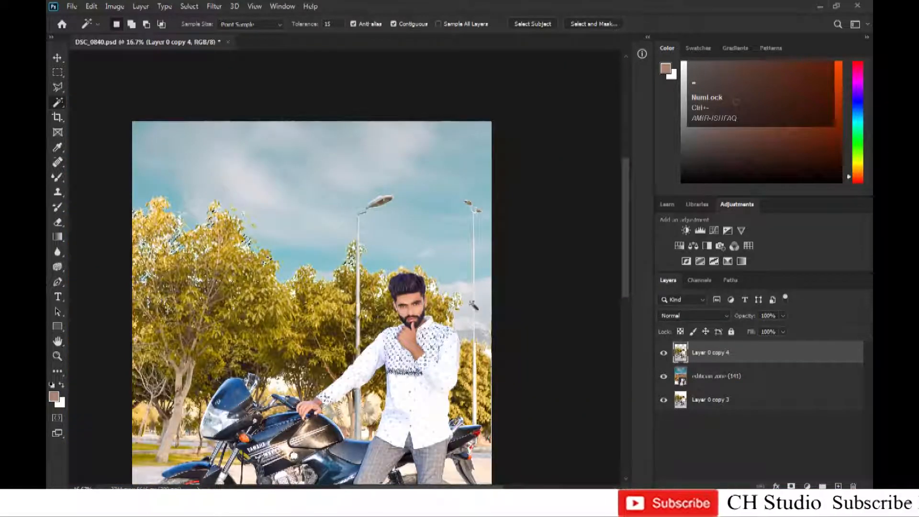
key(ctrl+minus)
click(783, 332)
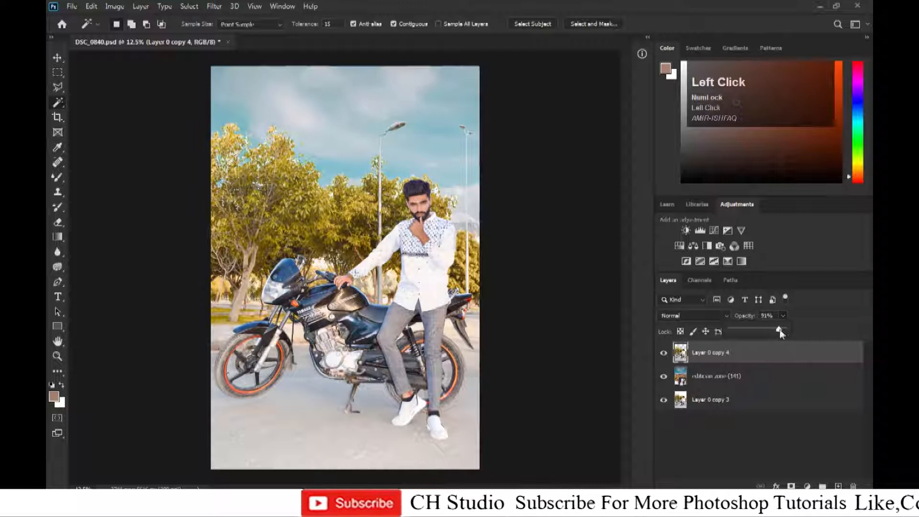
click(780, 371)
drag(770, 345, 777, 347)
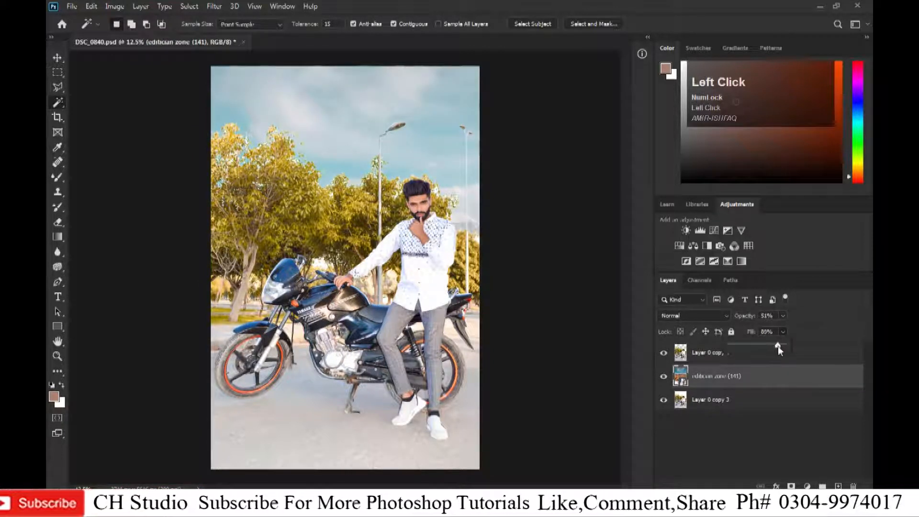
Select all three layers, merge them into one, and duplicate the merged layer.
key(ctrl+equal)
ctrl+click(727, 355)
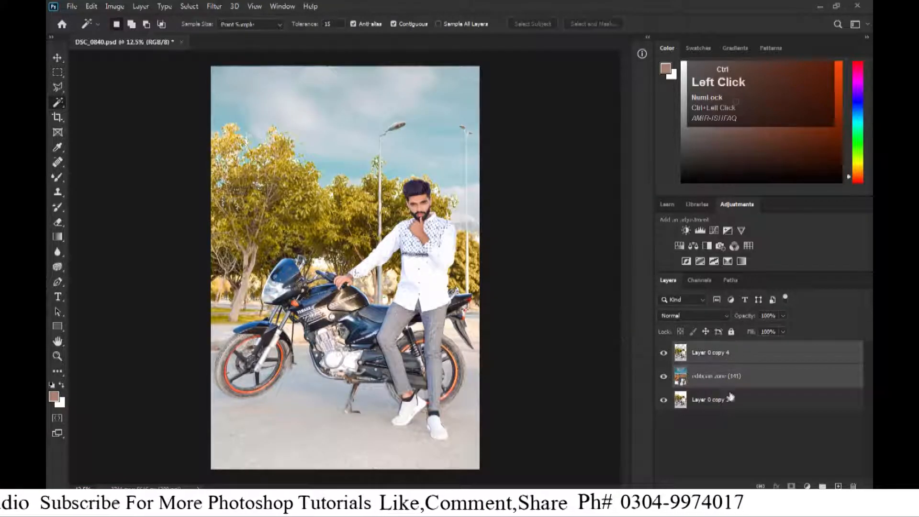
key(ctrl+e)
drag(739, 356, 861, 464)
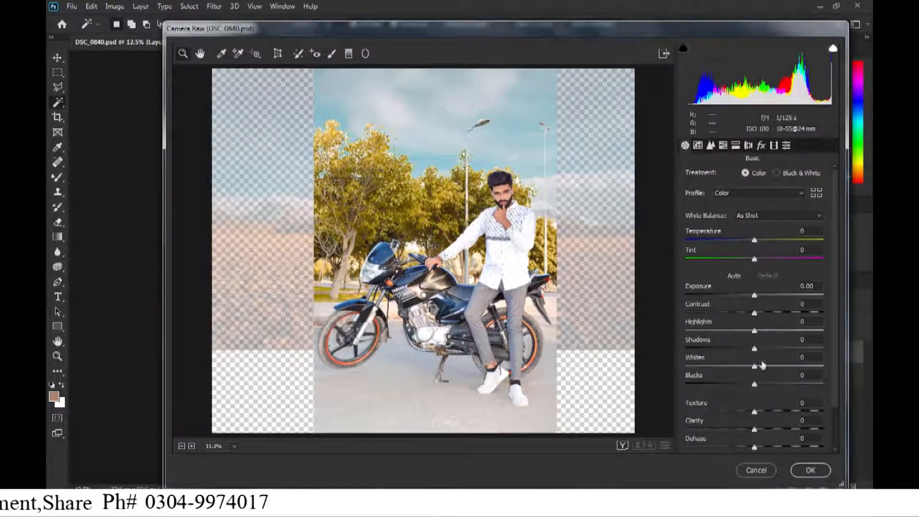
In the Camera Raw filter, crop the image to remove the transparent side areas.
key(Escape)
key(c)
click(405, 241)
key(Return)
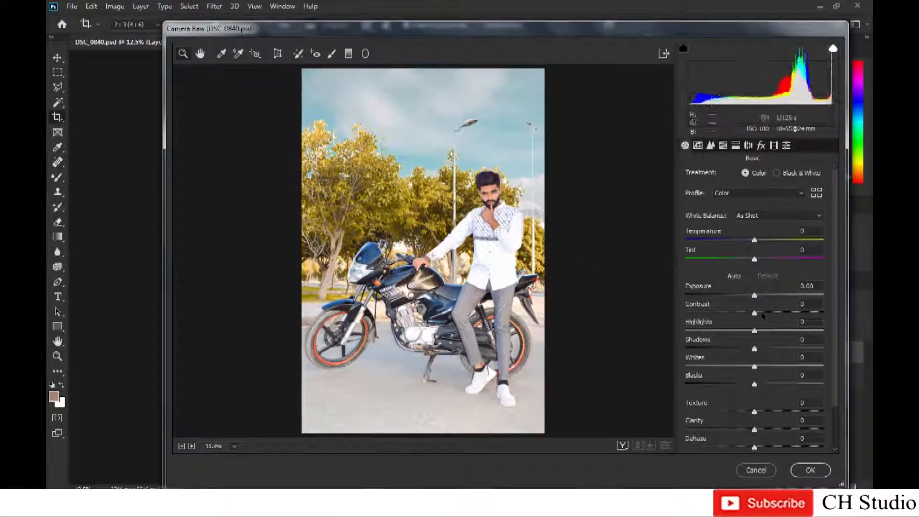
Raise Contrast to +12 and Clarity slightly, and darken the corners with a Post Crop Vignetting amount.
drag(755, 313, 774, 312)
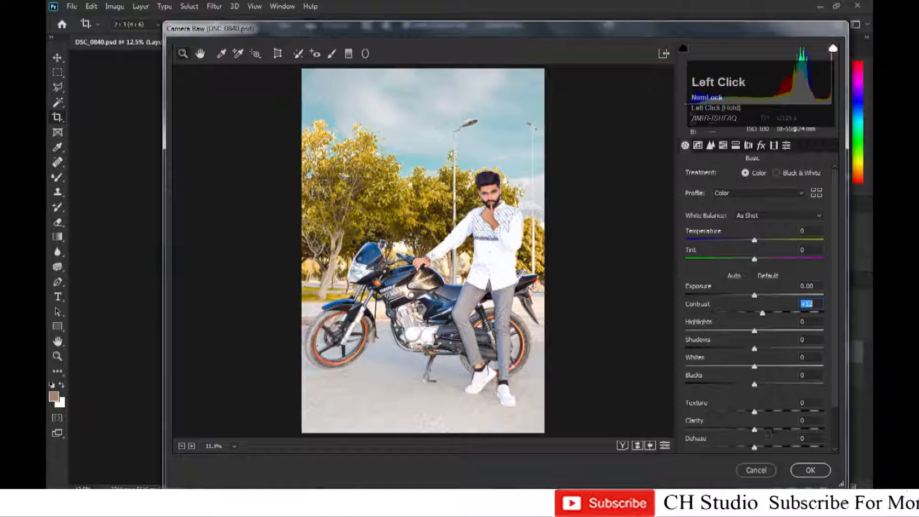
drag(769, 430, 777, 430)
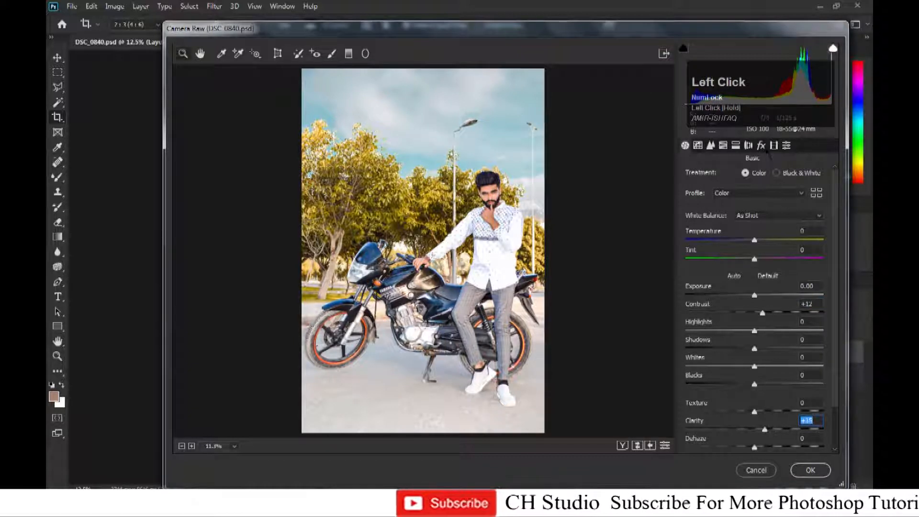
click(761, 146)
drag(758, 295, 734, 295)
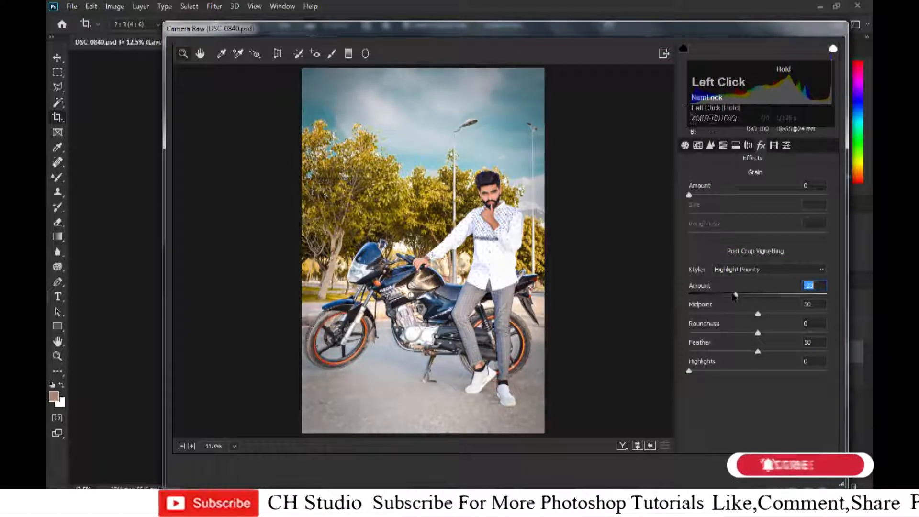
In HSL Saturation, boost Yellows to +100 after trying and resetting Greens.
click(722, 145)
click(729, 179)
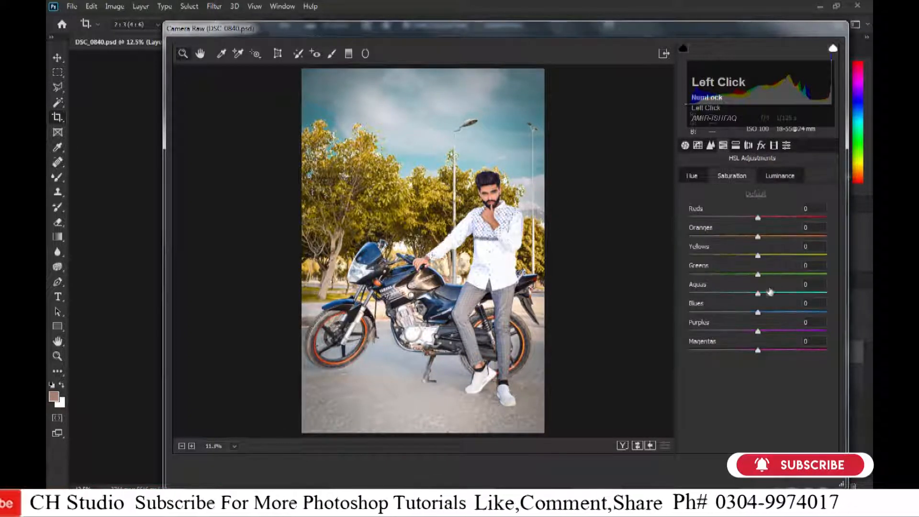
drag(757, 274, 827, 275)
double_click(827, 275)
drag(758, 256, 828, 256)
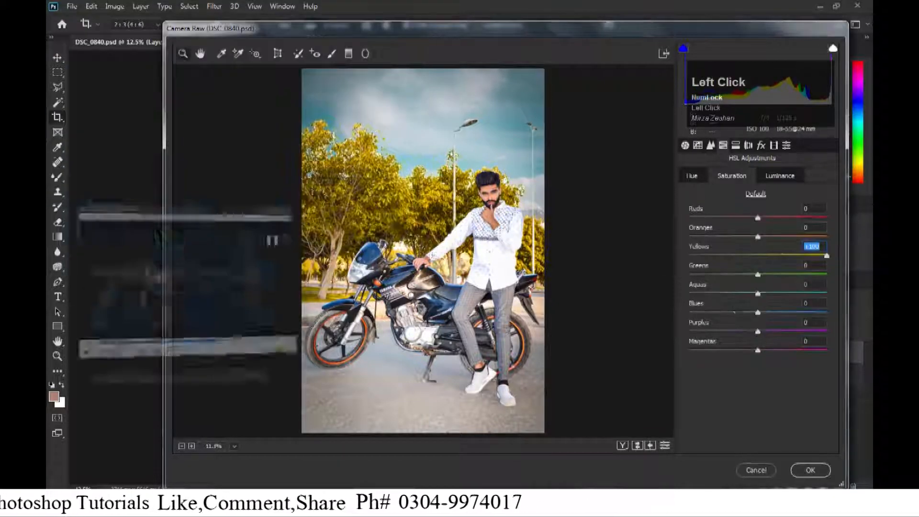
drag(746, 257, 827, 256)
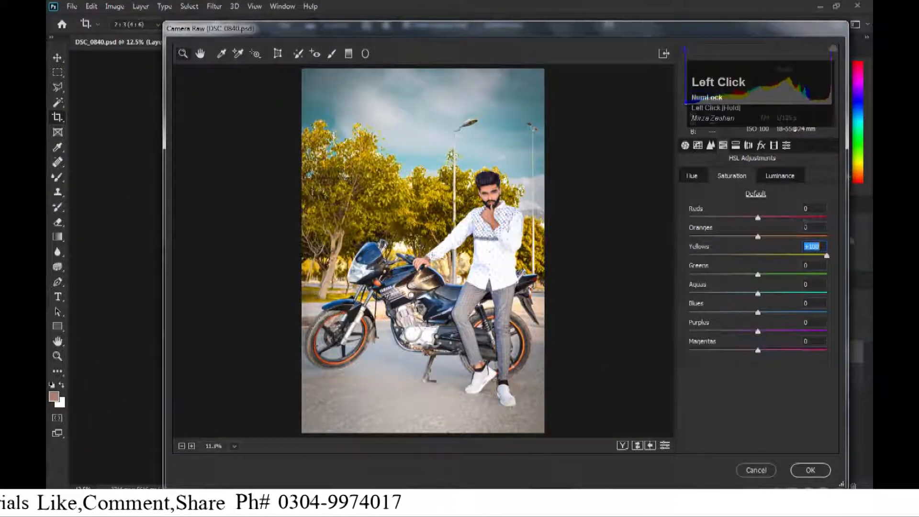
In HSL Hue, shift the Yellows toward orange to turn the trees orange.
click(693, 178)
drag(757, 256, 644, 263)
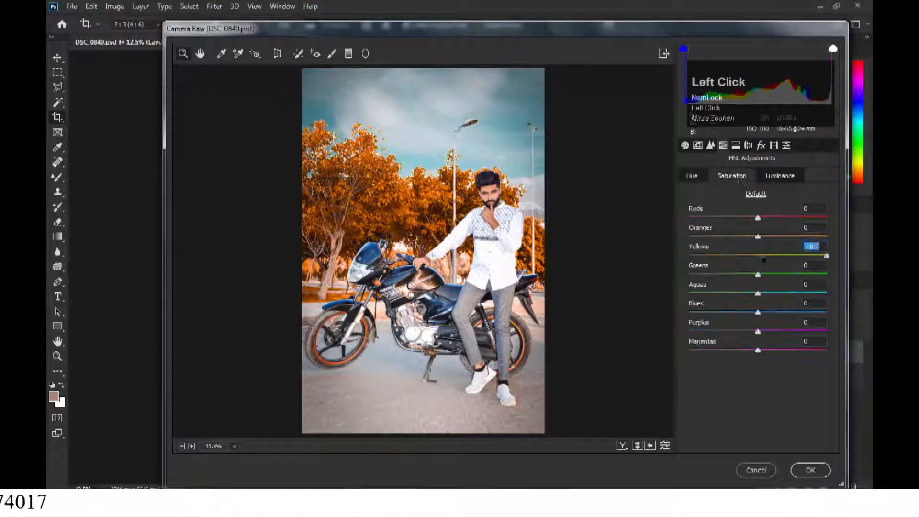
drag(783, 257, 783, 258)
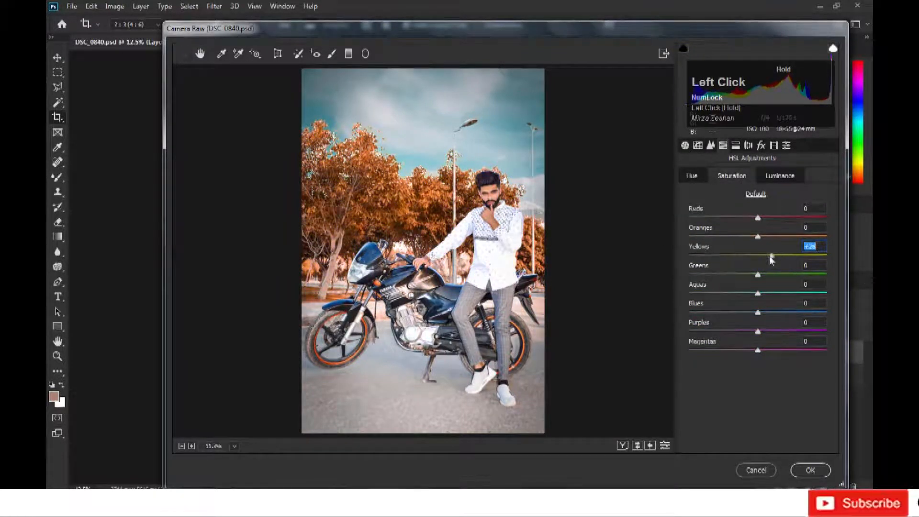
In HSL Luminance, brighten Oranges and lower Yellows to -18.
click(780, 176)
mouse_move(777, 257)
mouse_down()
mouse_move(795, 256)
mouse_move(728, 267)
mouse_move(774, 240)
mouse_up()
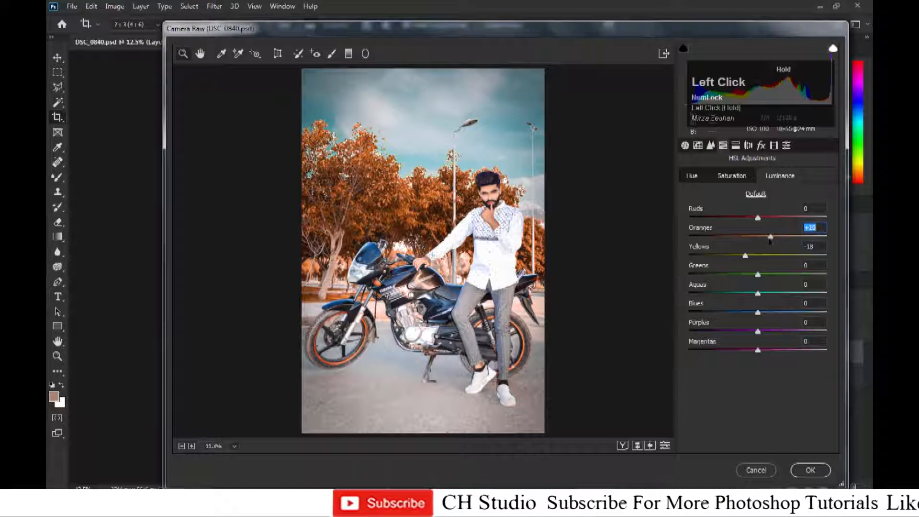
key(ctrl+equal)
In HSL Saturation, set Reds to +15, Oranges to +7 and Blues to +74.
click(731, 180)
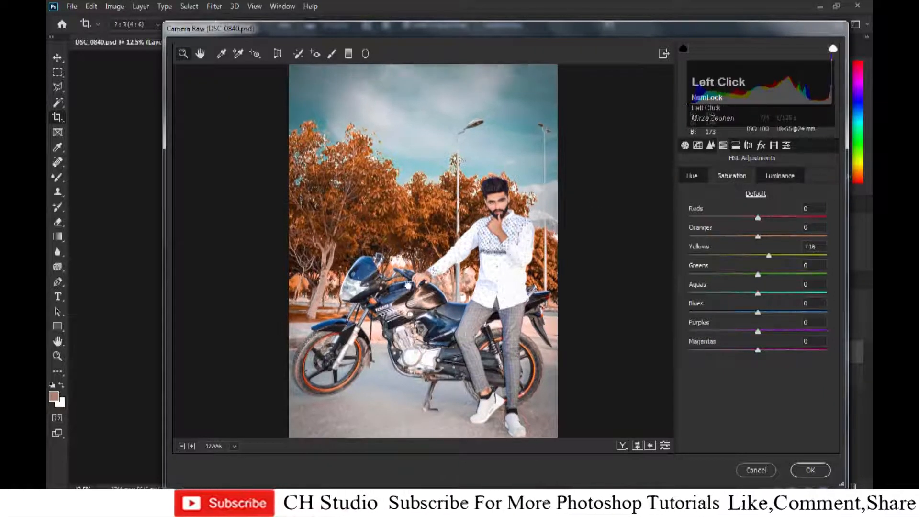
key(ctrl+equal)
key(ctrl+equal)
drag(757, 236, 767, 220)
drag(758, 314, 827, 313)
key(ctrl+0)
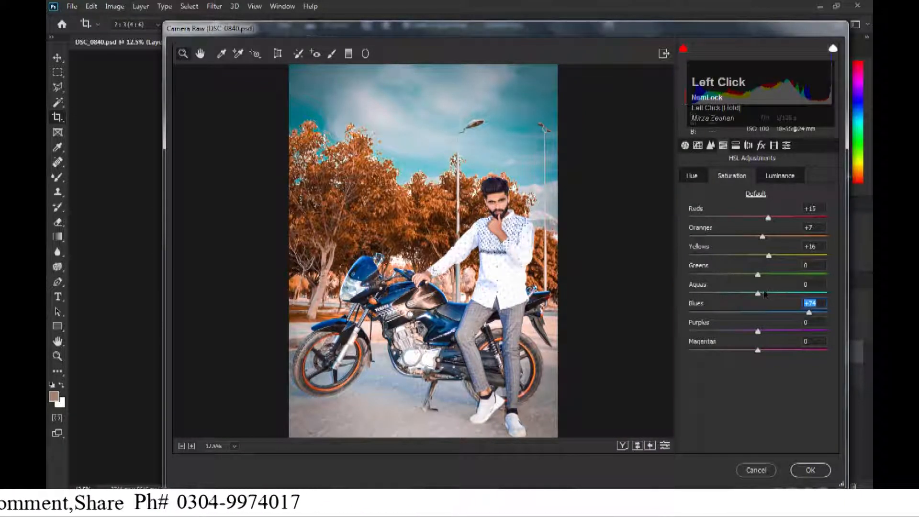
Raise Aquas to about +100, adjust Blues, and apply the Camera Raw filter.
drag(775, 296, 827, 295)
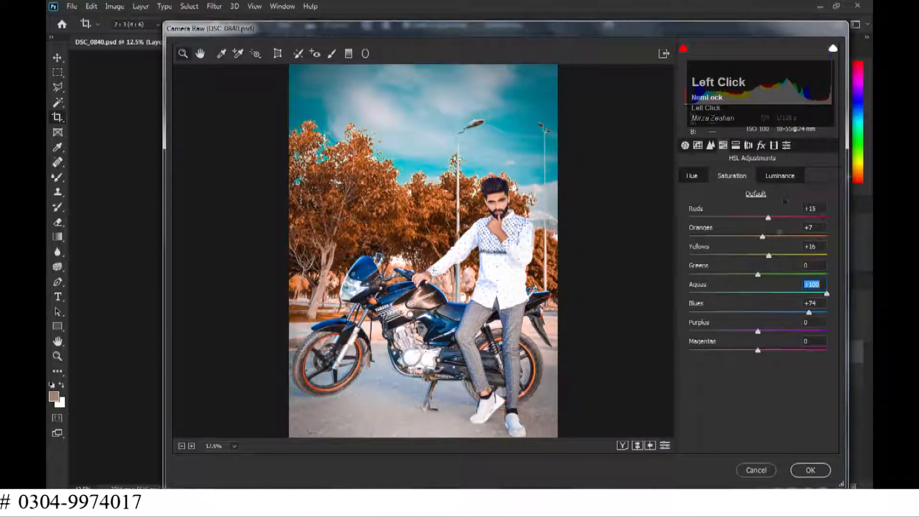
drag(781, 293, 796, 315)
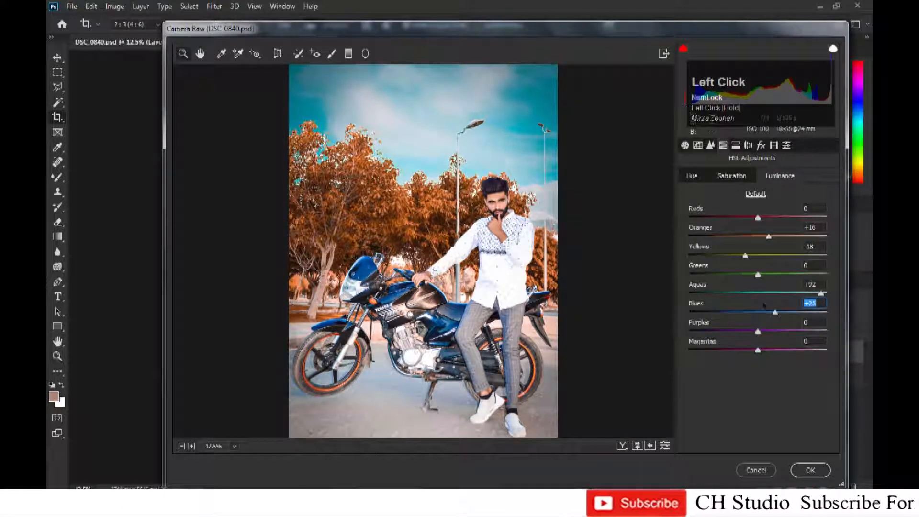
click(761, 145)
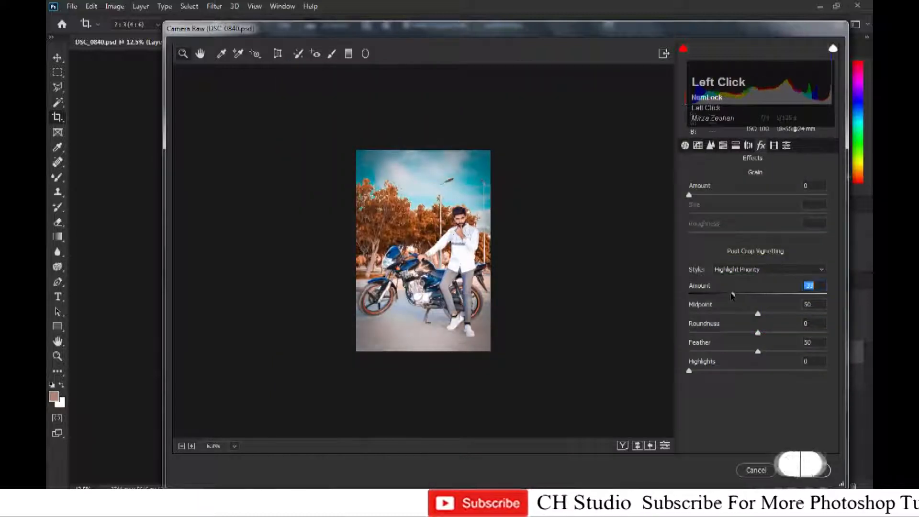
key(Return)
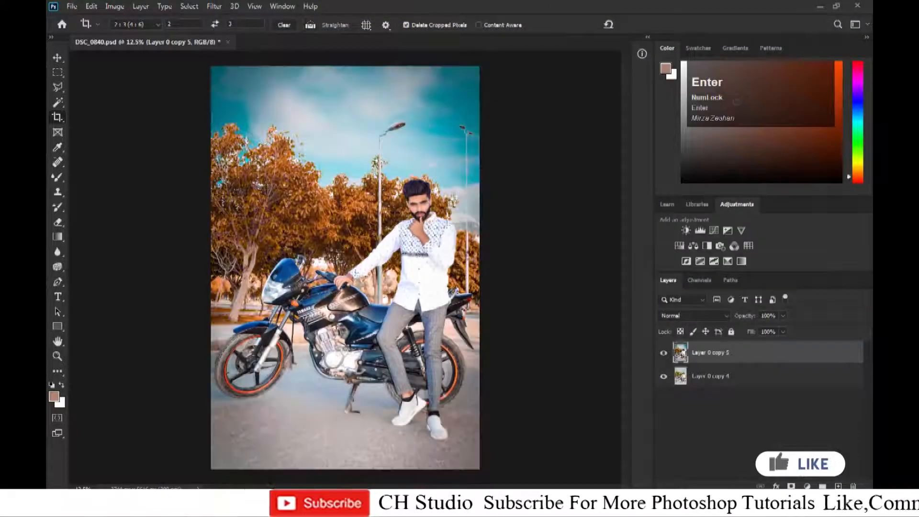
Toggle the top graded layer's visibility to compare the image before and after the grade.
click(664, 353)
click(664, 352)
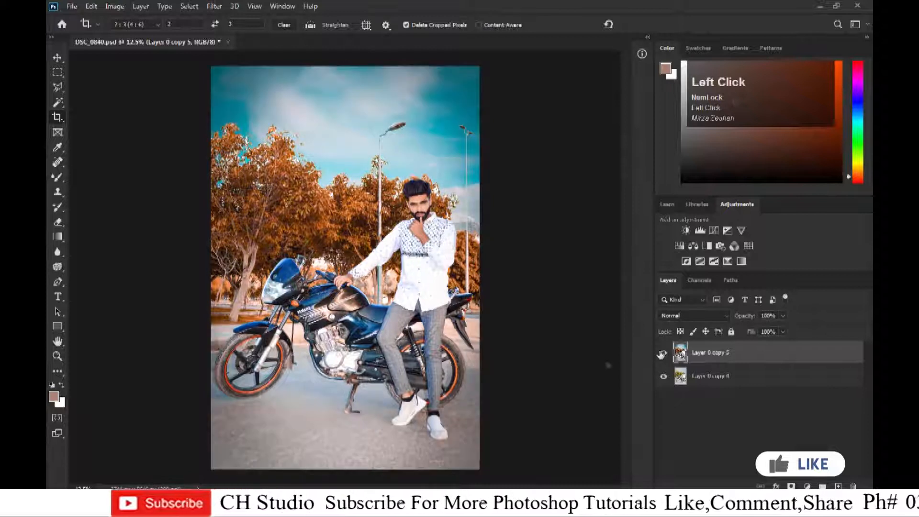
key(ctrl+minus)
key(ctrl+plus)
click(663, 353)
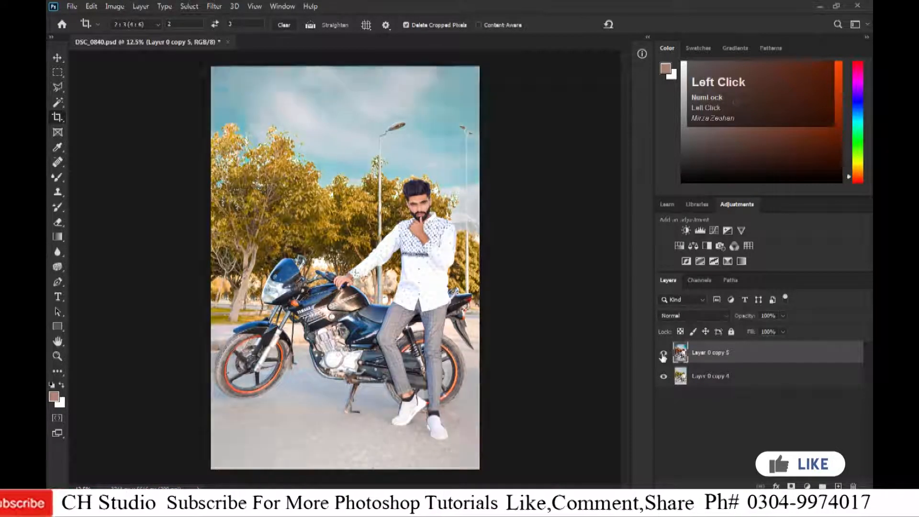
Restore the top layer's visibility and merge the two graded layers into one.
click(663, 353)
shift+click(745, 380)
key(ctrl+e)
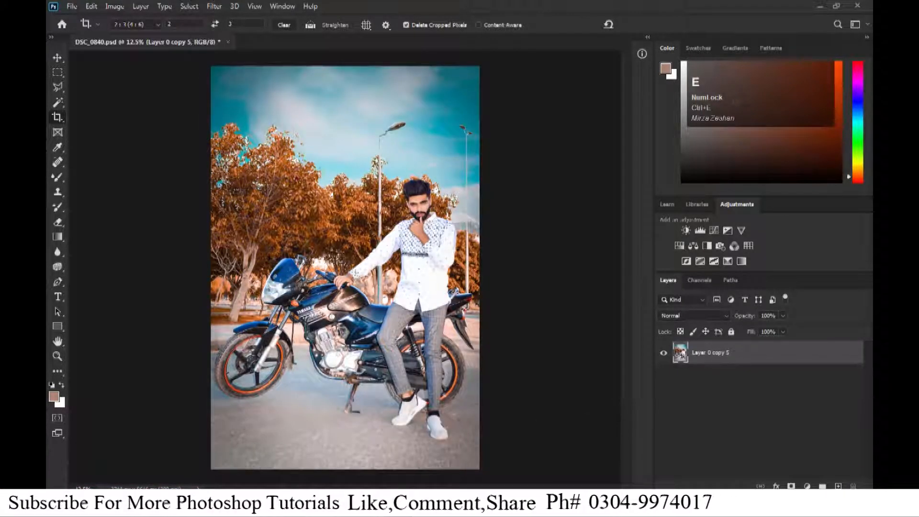
Switch to the file browser, open the typography images folder and drag lettering image 1 (59) into the document.
click(136, 502)
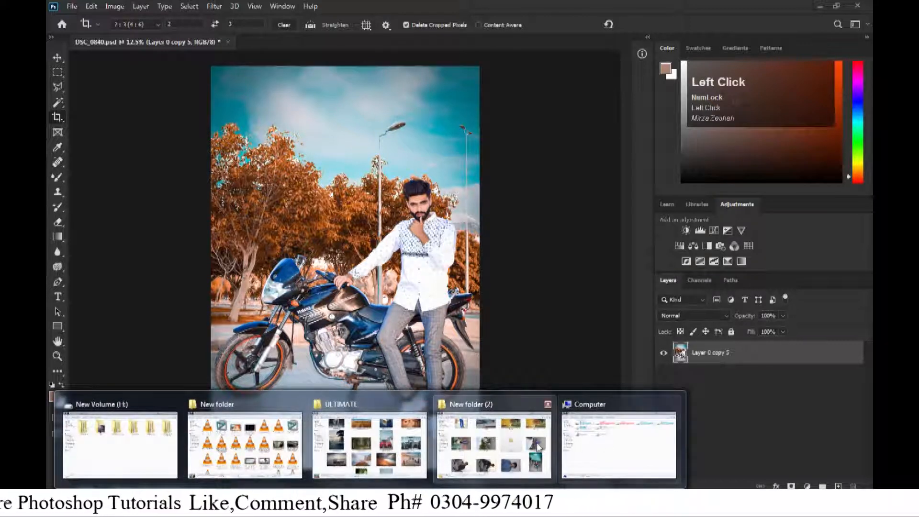
mouse_move(498, 448)
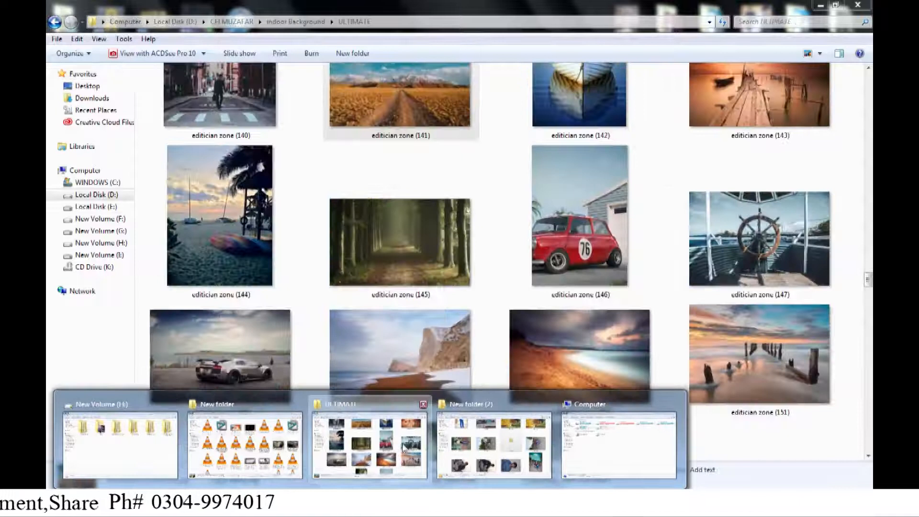
click(370, 445)
key(BackSpace)
double_click(252, 105)
scroll(336, 212, down, 5)
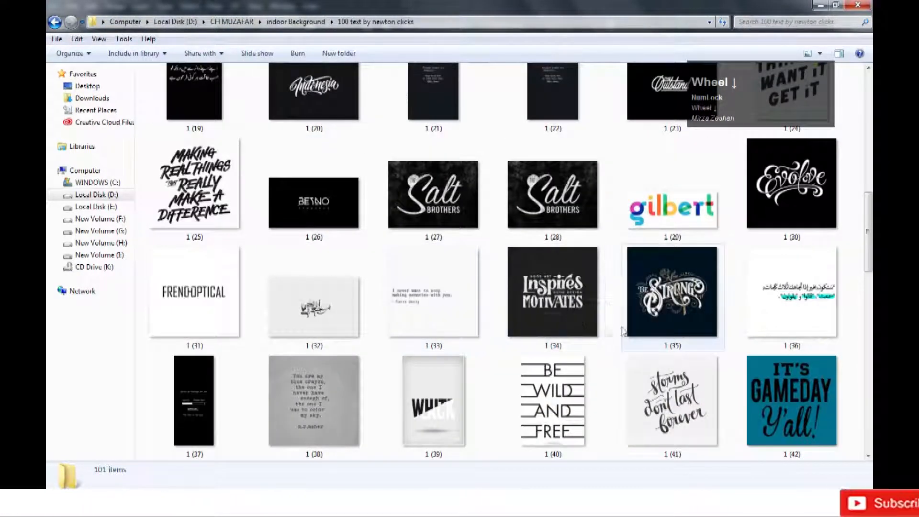
click(568, 318)
scroll(690, 323, down, 3)
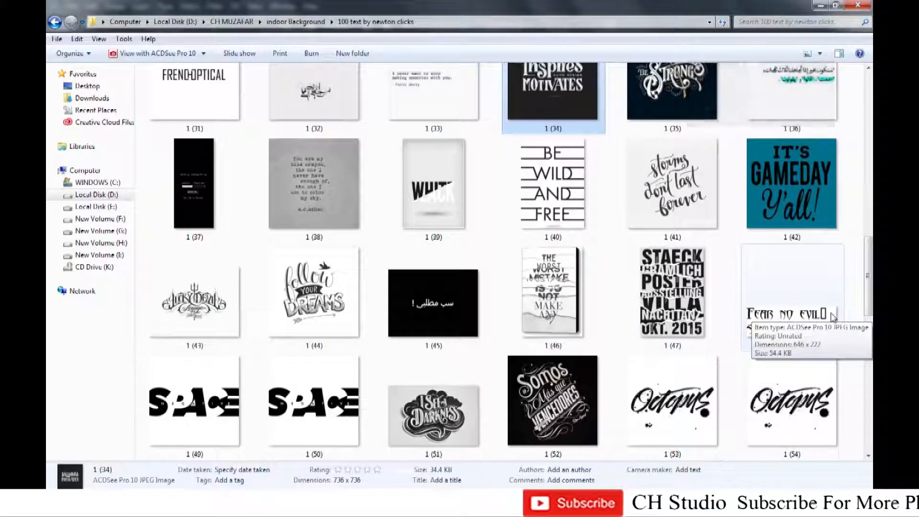
scroll(757, 297, down, 3)
click(721, 229)
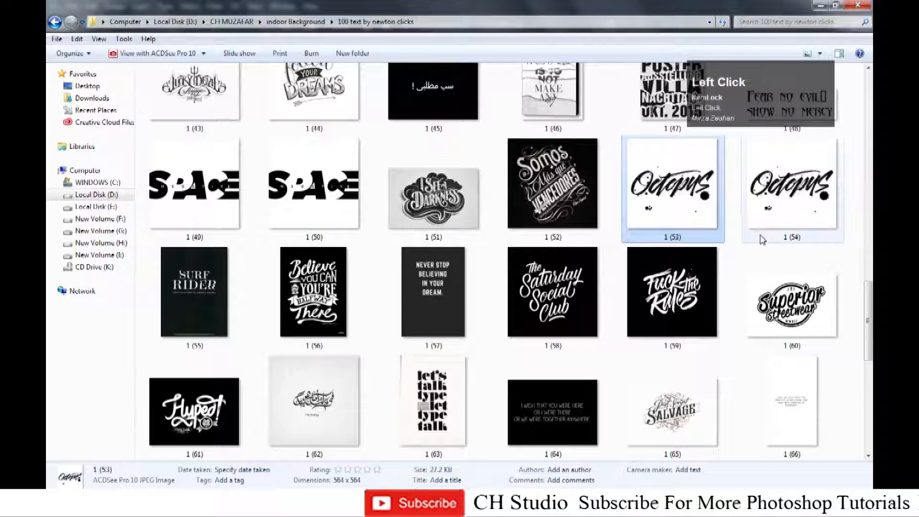
drag(689, 289, 339, 154)
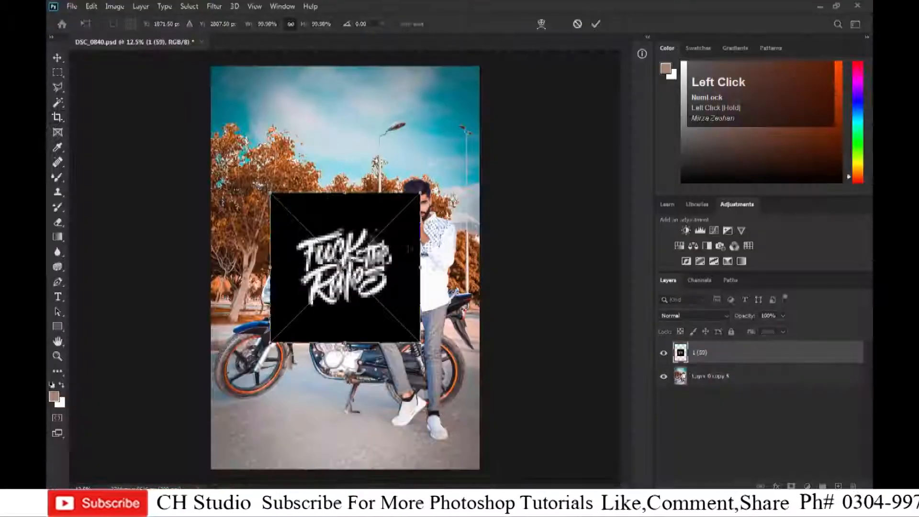
Enlarge the placed lettering image, move it up over the sky and commit the placement.
drag(421, 268, 469, 267)
drag(373, 291, 333, 144)
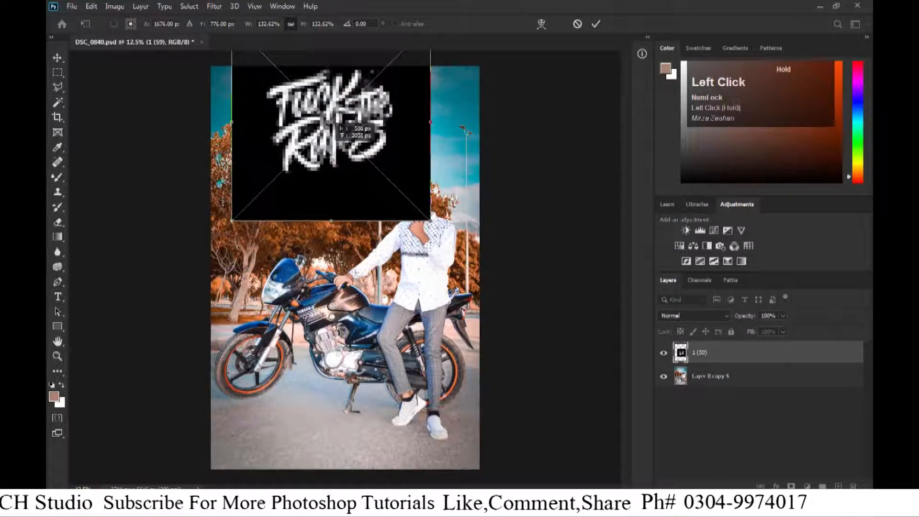
key(Return)
Set the lettering layer's blend mode to Screen.
click(711, 314)
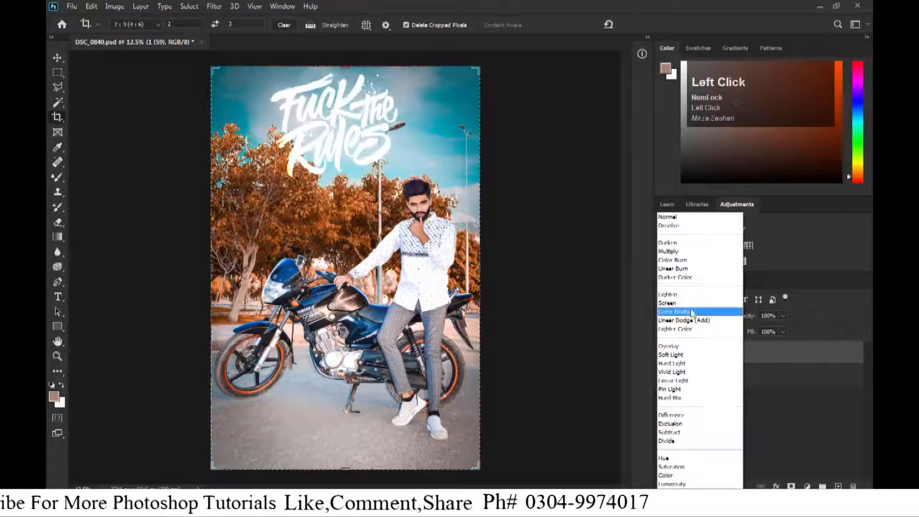
click(690, 303)
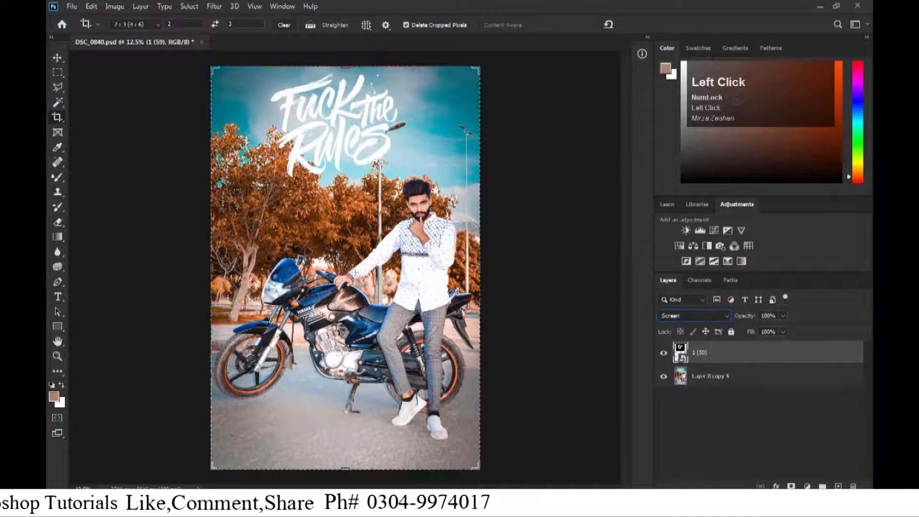
click(431, 246)
key(Return)
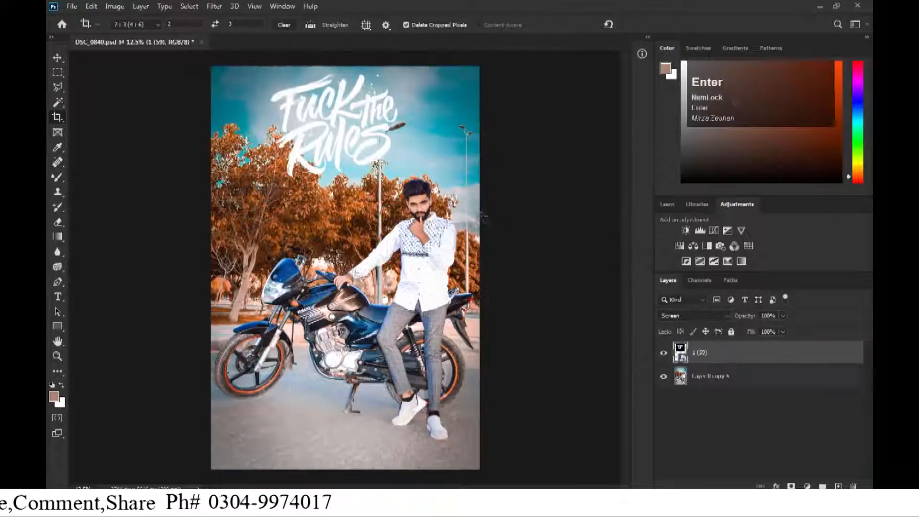
Free transform the lettering, resizing and positioning it in the sky at the upper left.
key(v)
key(ctrl+t)
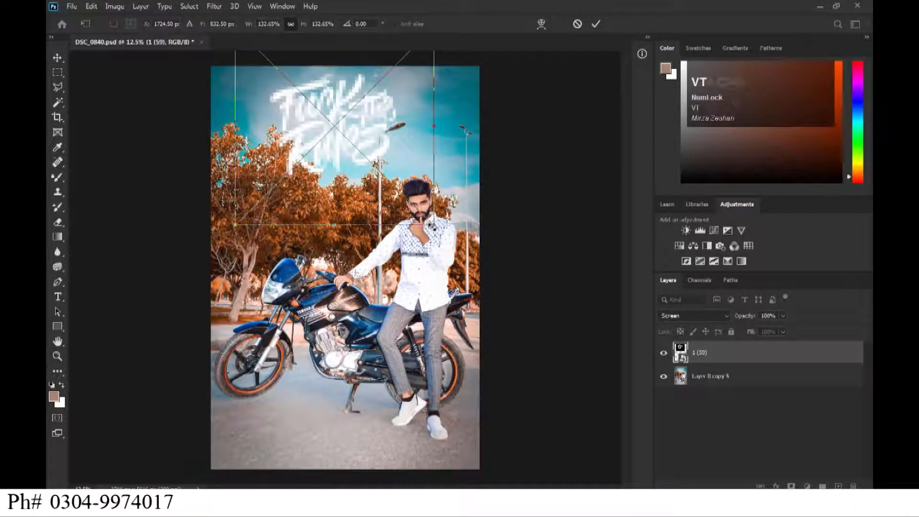
drag(433, 225, 391, 183)
drag(353, 135, 386, 152)
drag(523, 131, 521, 156)
drag(354, 131, 291, 194)
drag(429, 182, 426, 161)
drag(308, 180, 307, 138)
mouse_move(354, 229)
mouse_down()
mouse_move(377, 249)
mouse_move(345, 225)
mouse_up()
key(Return)
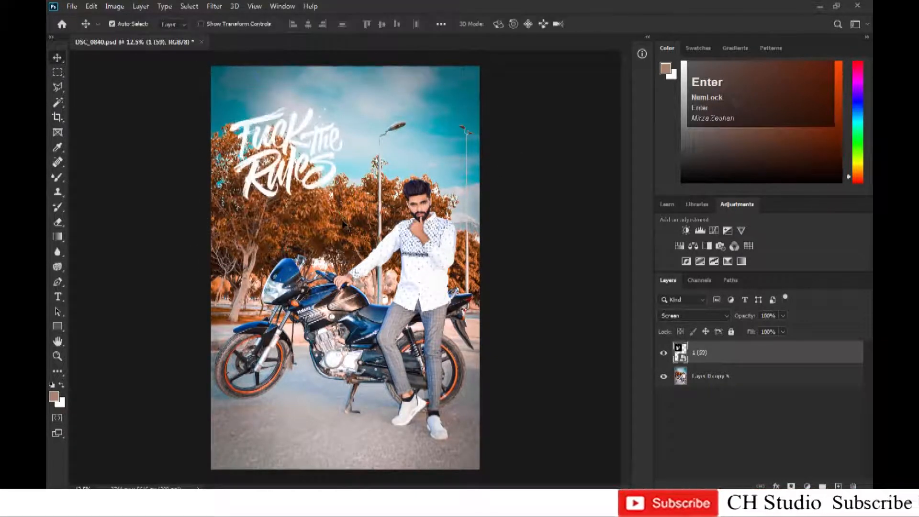
Nudge the lettering slightly up and left with another free transform.
key(ctrl+t)
drag(375, 243, 358, 224)
key(Return)
Merge the lettering layer down into the photo layer.
key(ctrl+minus)
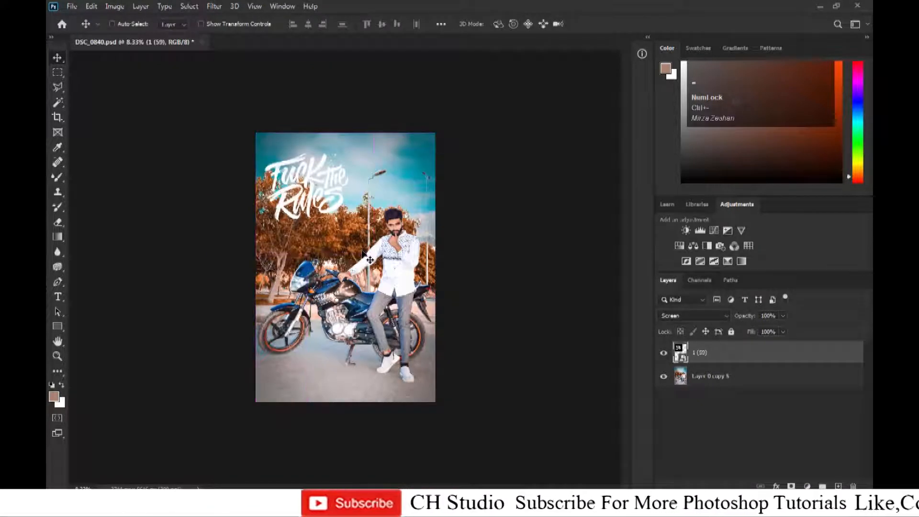
key(ctrl+e)
key(ctrl+equal)
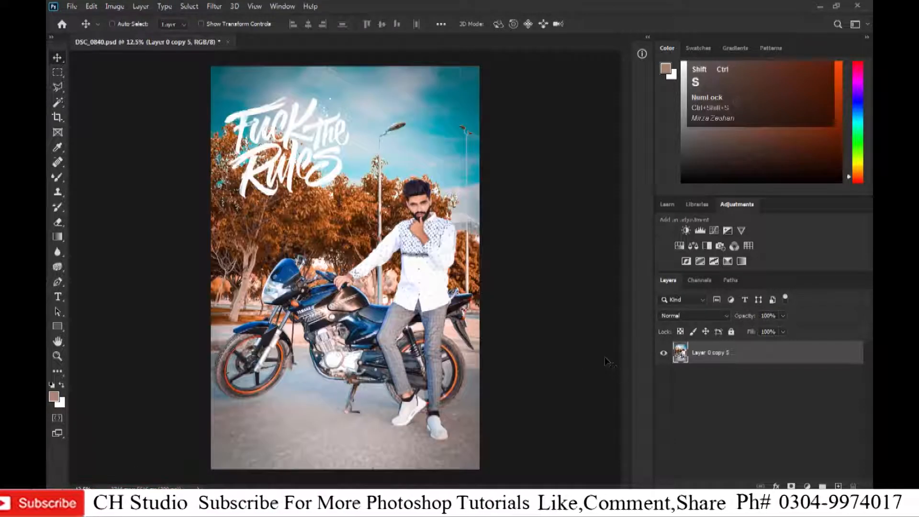
Open Save As to save the finished document.
key(ctrl+shift+s)
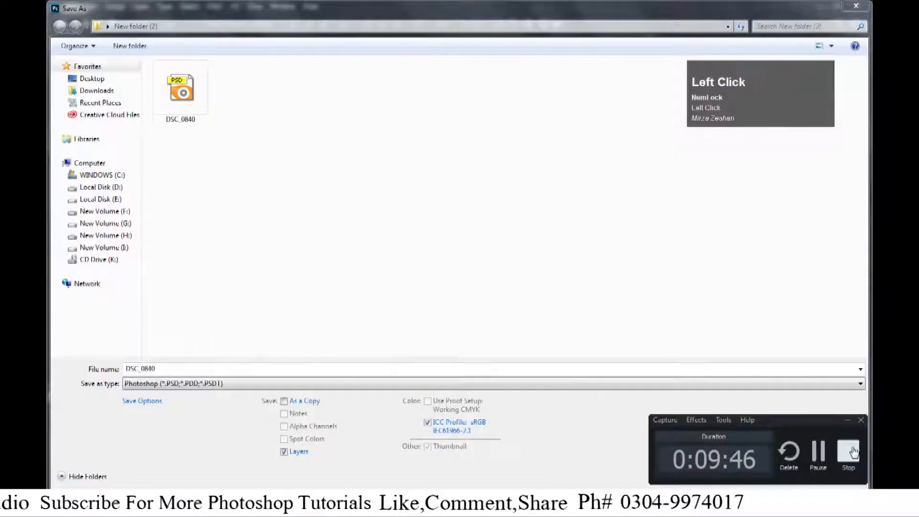